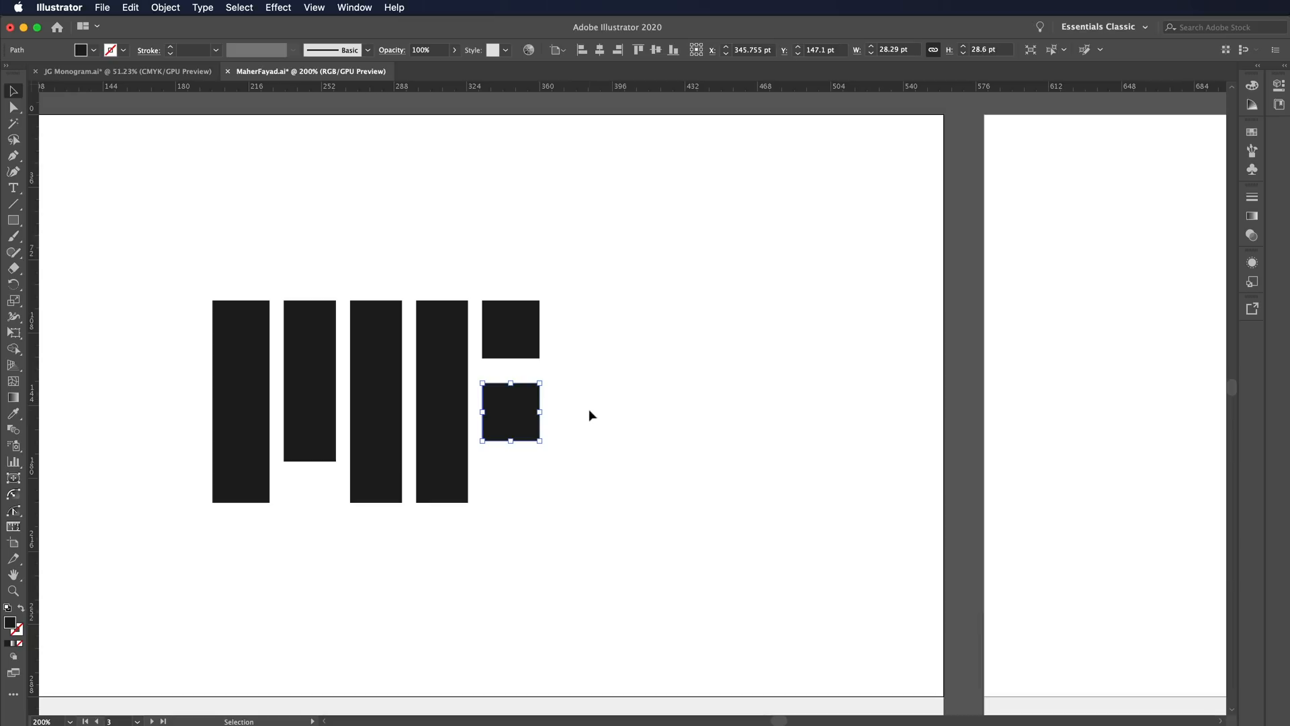
- Widen the upper square arm of the black monogram's F so it extends beyond the lower arm
{"action": "left_click_drag", "start_coordinate": [564, 414], "coordinate": [753, 370]}
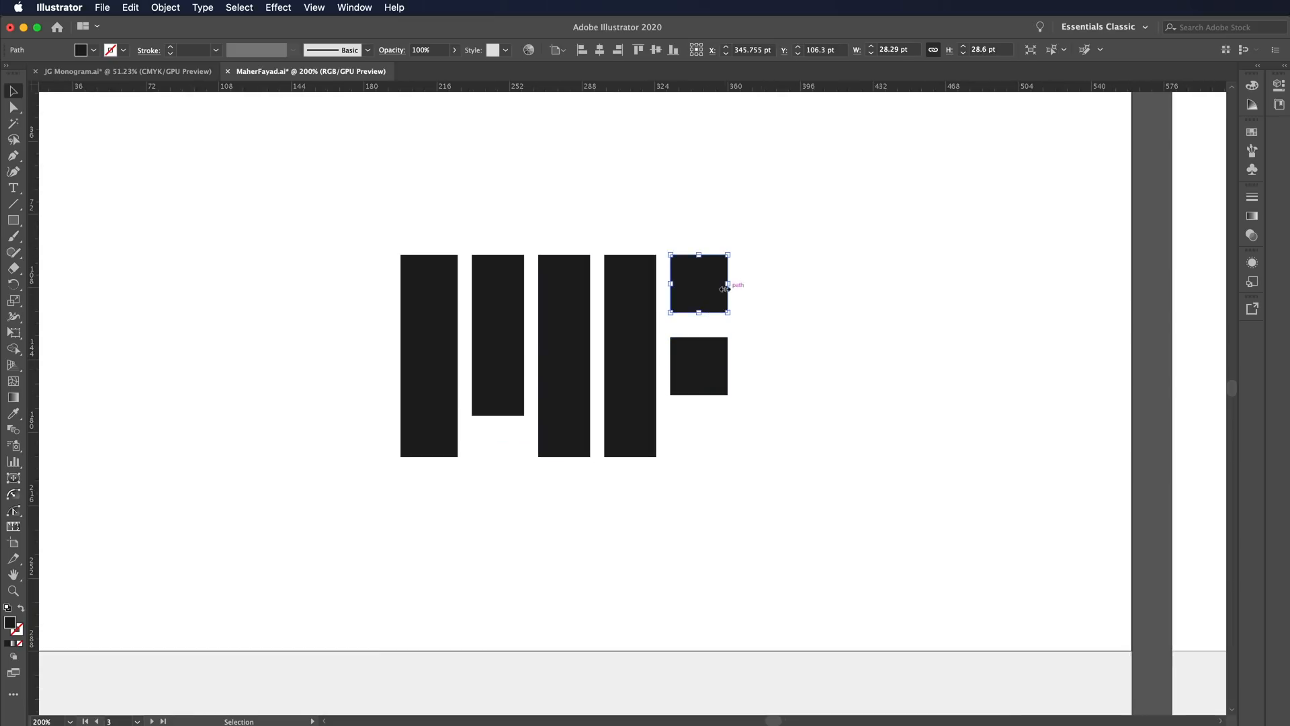
{"action": "left_click_drag", "start_coordinate": [728, 284], "coordinate": [777, 286]}
{"action": "key", "text": "z"}
{"action": "left_click_drag", "start_coordinate": [773, 307], "coordinate": [424, 343]}
{"action": "left_click_drag", "start_coordinate": [763, 311], "coordinate": [999, 369]}
{"action": "key", "text": "space"}
{"action": "left_click_drag", "start_coordinate": [669, 228], "coordinate": [874, 269]}
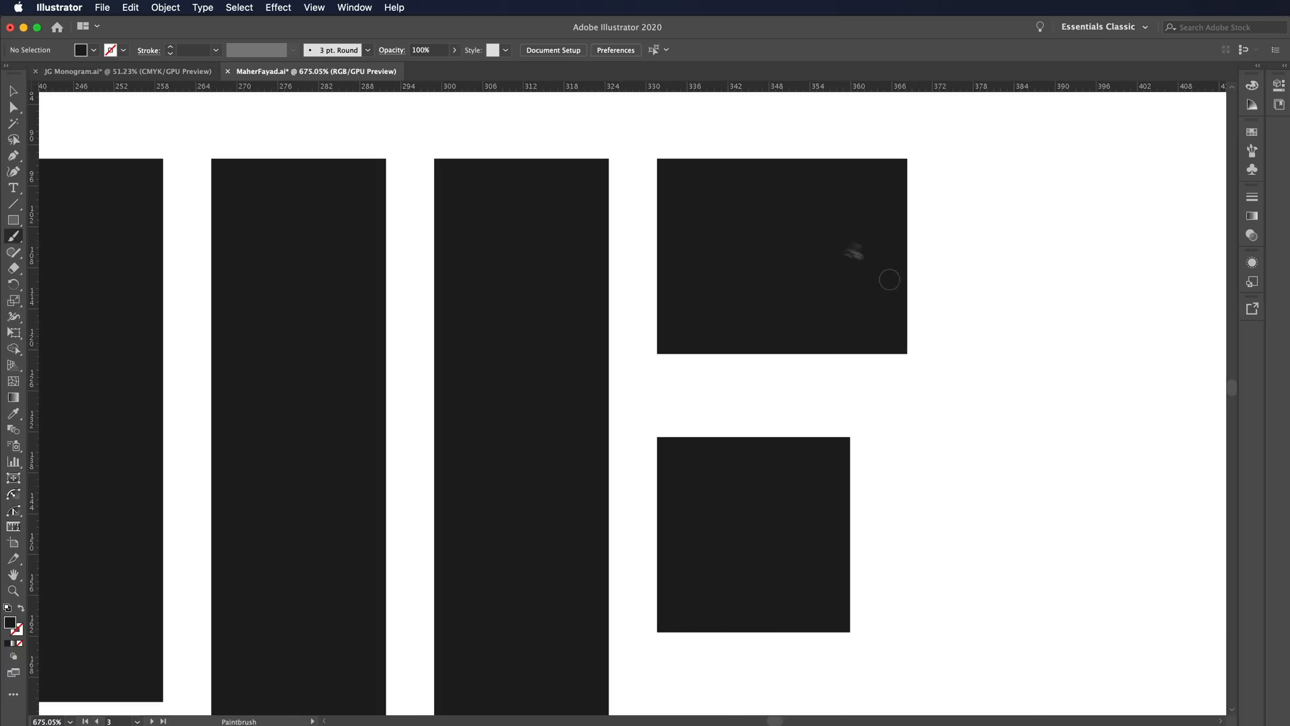
{"action": "left_click", "coordinate": [831, 254]}
{"action": "left_click", "coordinate": [952, 269]}
- Examine the widened F arm against the lower arm and compare the black monogram with the other versions
{"action": "key", "text": "z"}
{"action": "left_click_drag", "start_coordinate": [952, 269], "coordinate": [373, 360]}
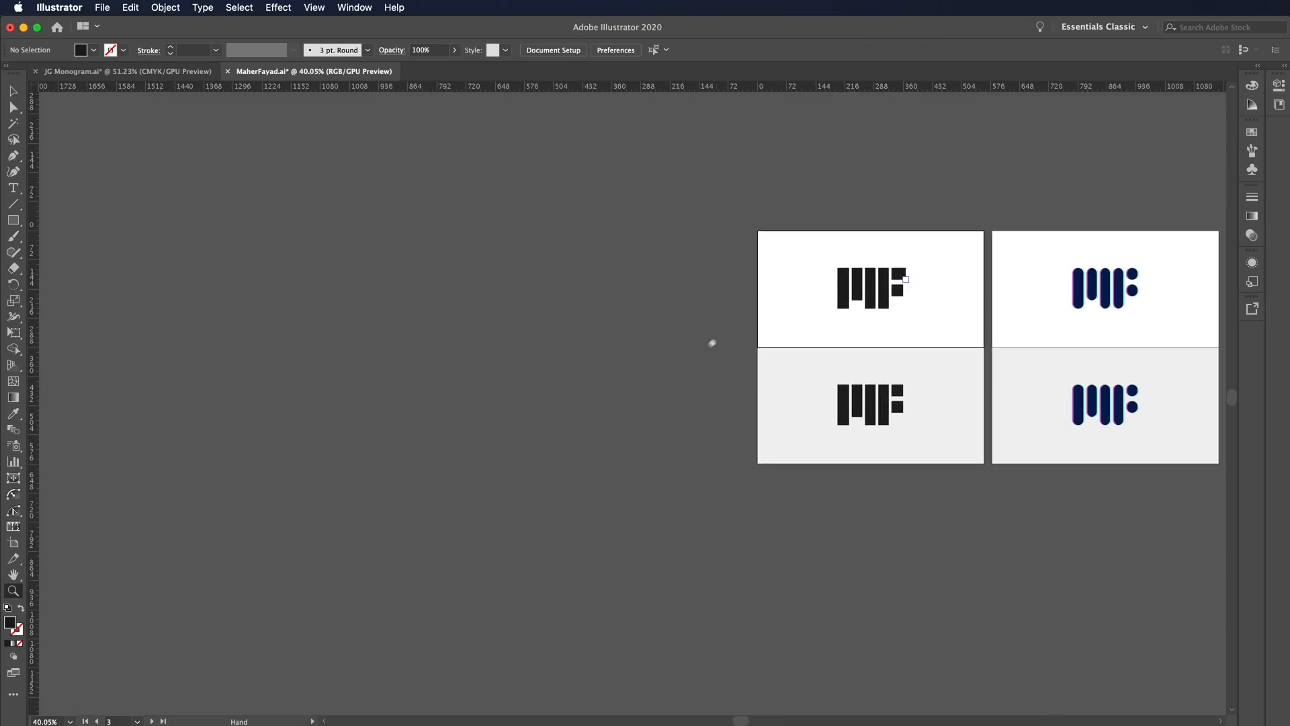
{"action": "left_click_drag", "start_coordinate": [716, 338], "coordinate": [652, 401]}
{"action": "key", "text": "v"}
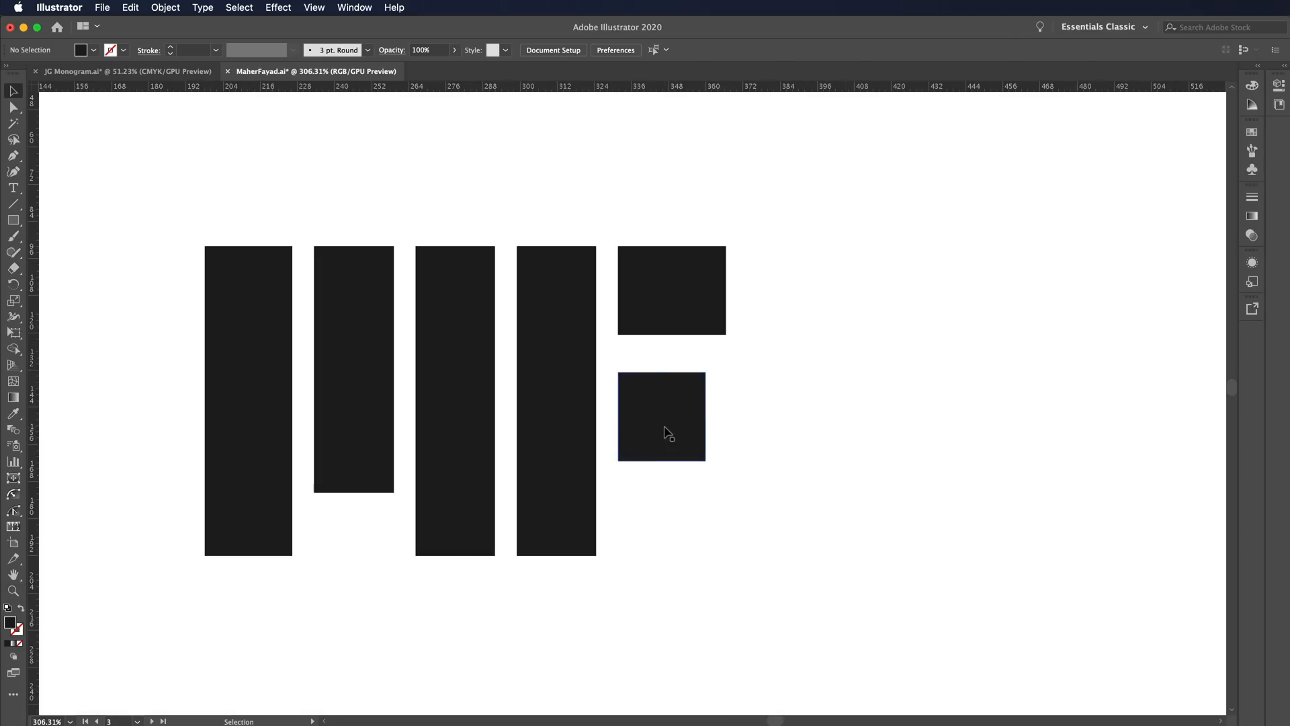
{"action": "scroll", "coordinate": [757, 424], "scroll_direction": "up", "scroll_amount": 1}
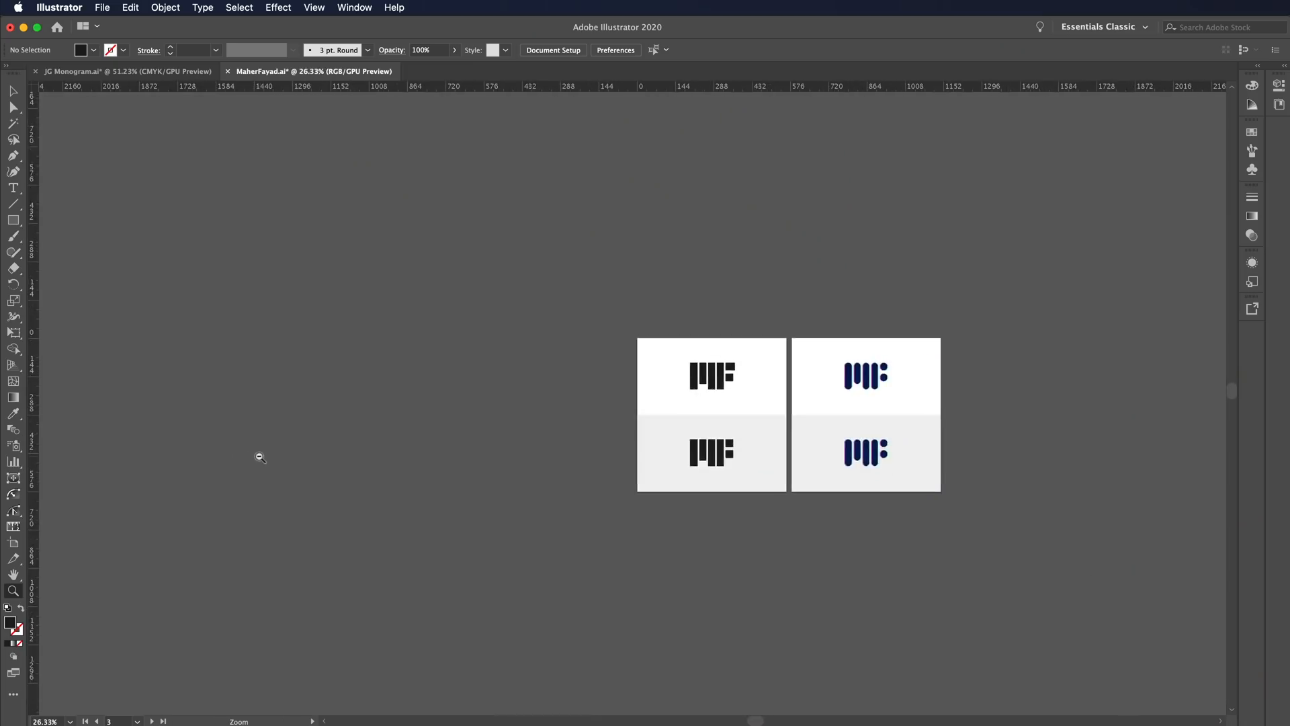
{"action": "left_click_drag", "start_coordinate": [260, 457], "coordinate": [779, 474]}
{"action": "left_click_drag", "start_coordinate": [723, 403], "coordinate": [838, 410]}
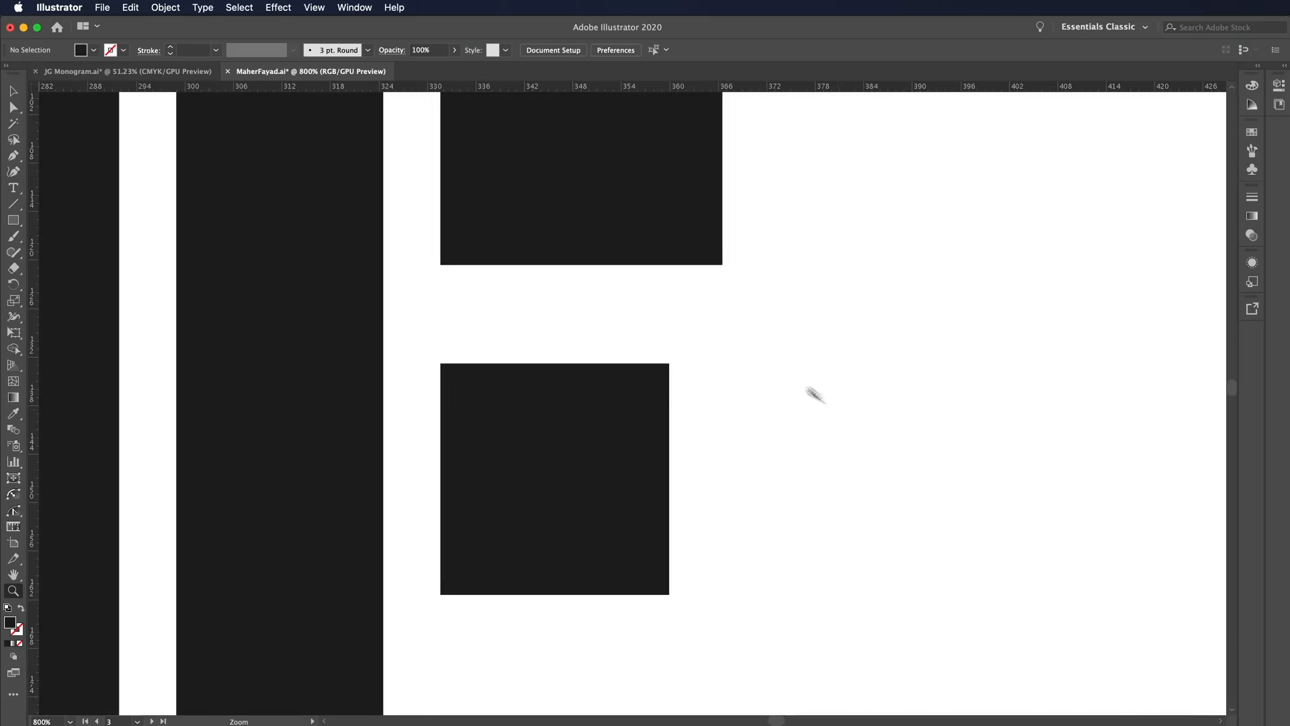
{"action": "scroll", "coordinate": [801, 248], "scroll_direction": "up", "scroll_amount": 3}
{"action": "scroll", "coordinate": [802, 248], "scroll_direction": "left", "scroll_amount": 3}
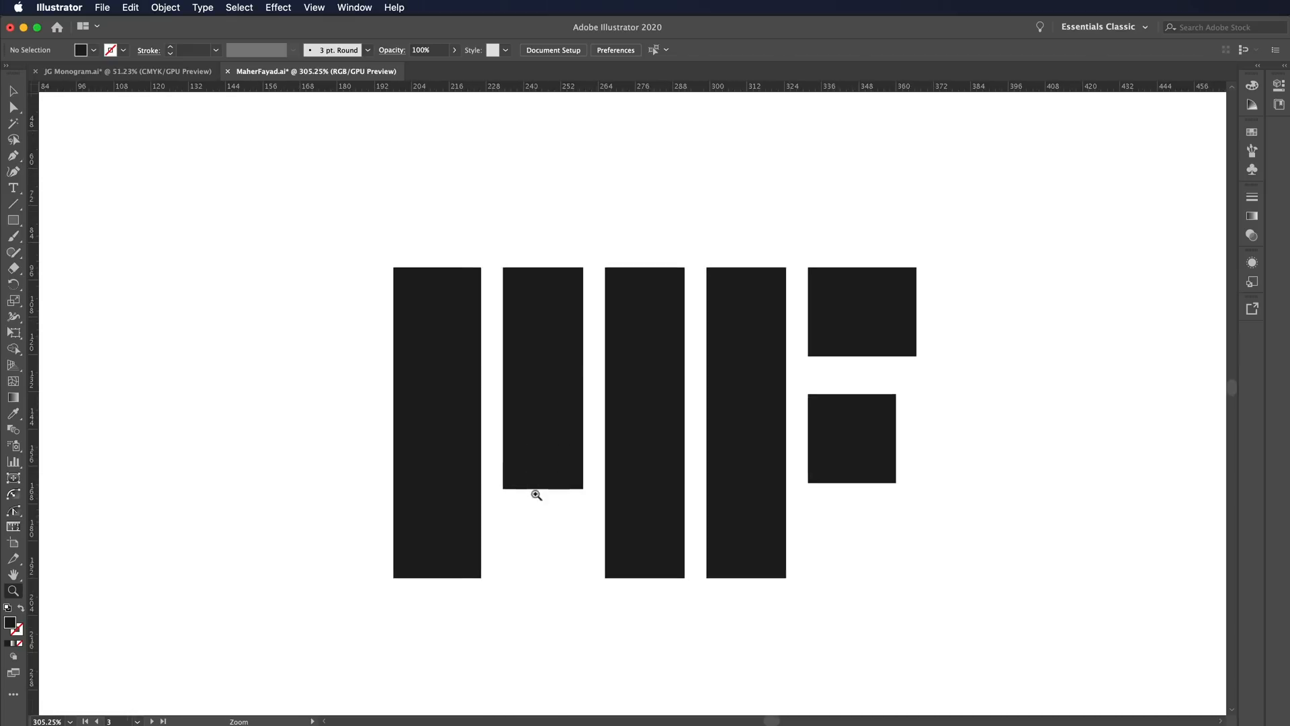
- Try lowering the top edge of the M's short middle bar in the black monogram
{"action": "left_click", "coordinate": [541, 270]}
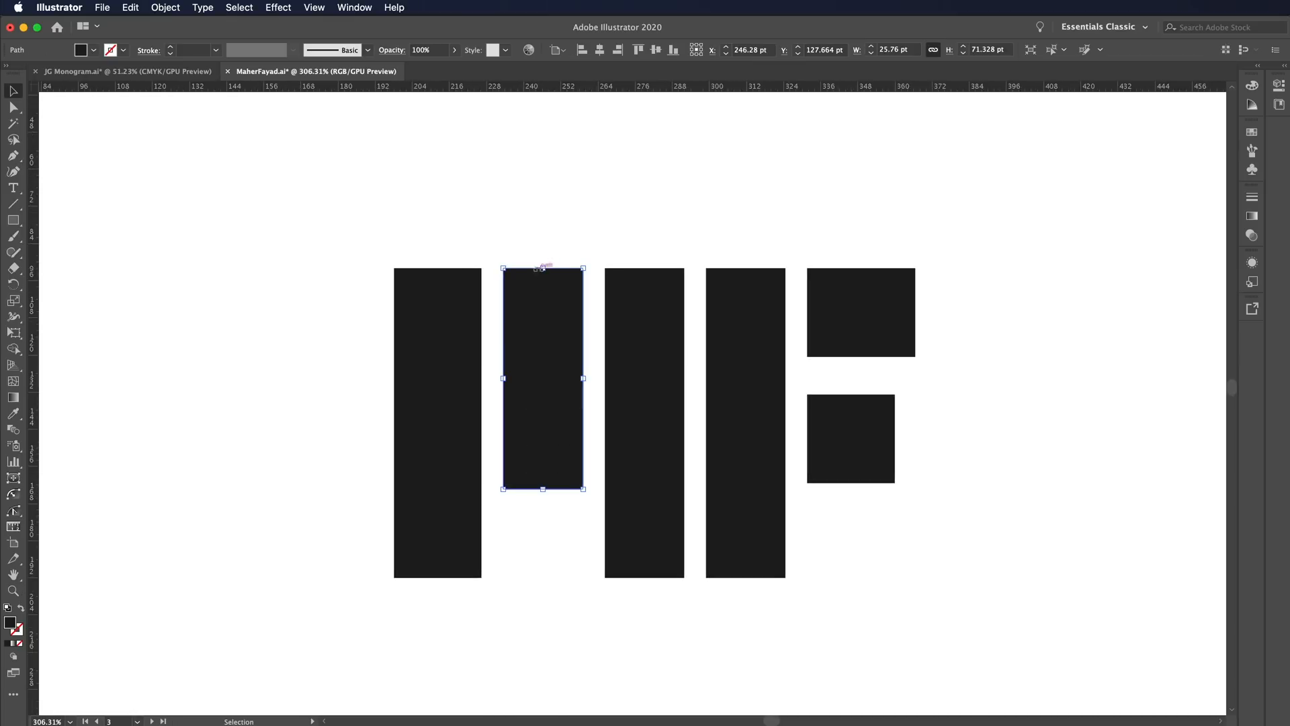
{"action": "left_click", "coordinate": [529, 424]}
{"action": "left_click", "coordinate": [531, 647]}
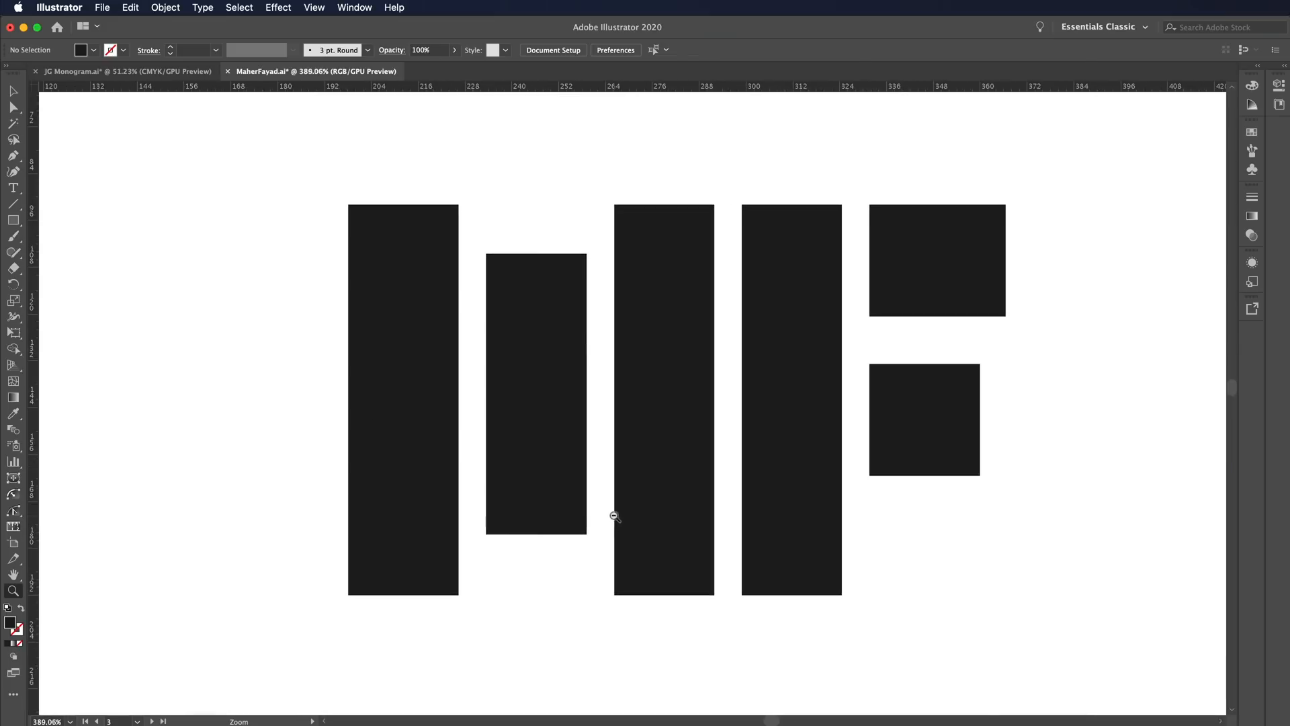
{"action": "key", "text": "super+z"}
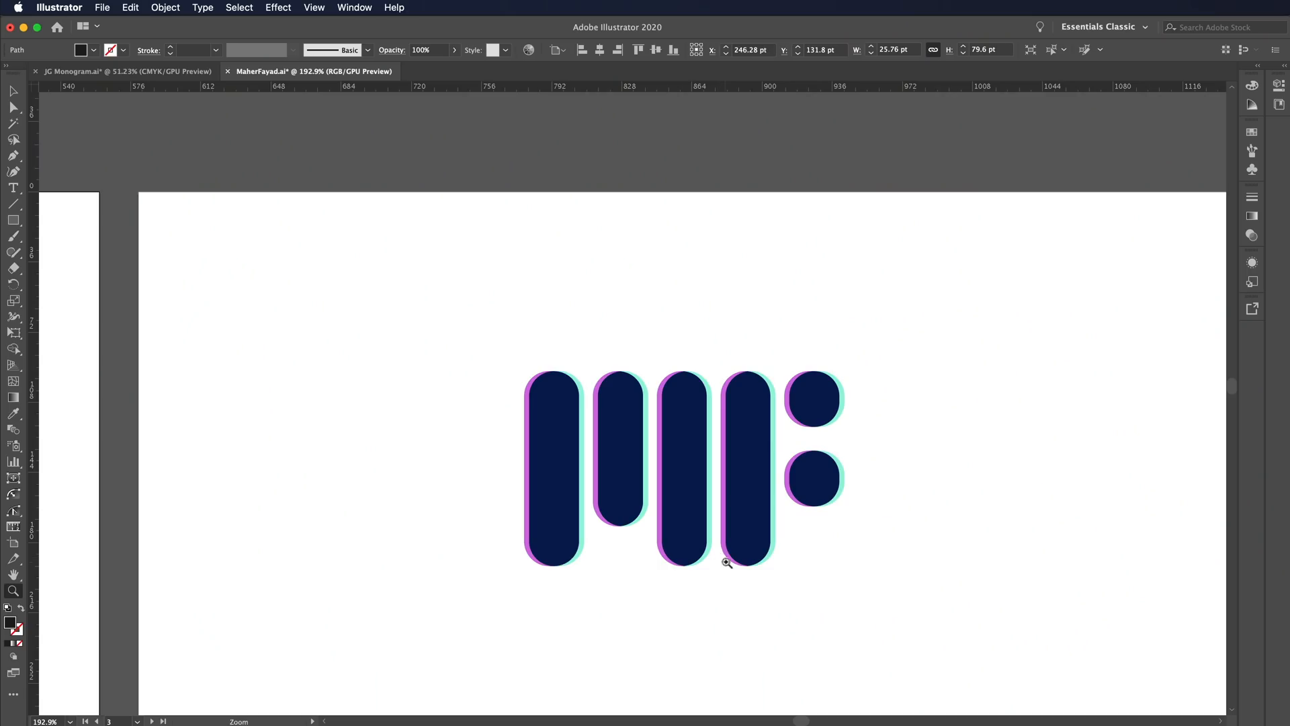
- Ungroup the coloured rounded monogram and shift the F's stem and dots away from the M to widen the letter gap
{"action": "left_click_drag", "start_coordinate": [891, 314], "coordinate": [746, 536]}
{"action": "right_click", "coordinate": [762, 527]}
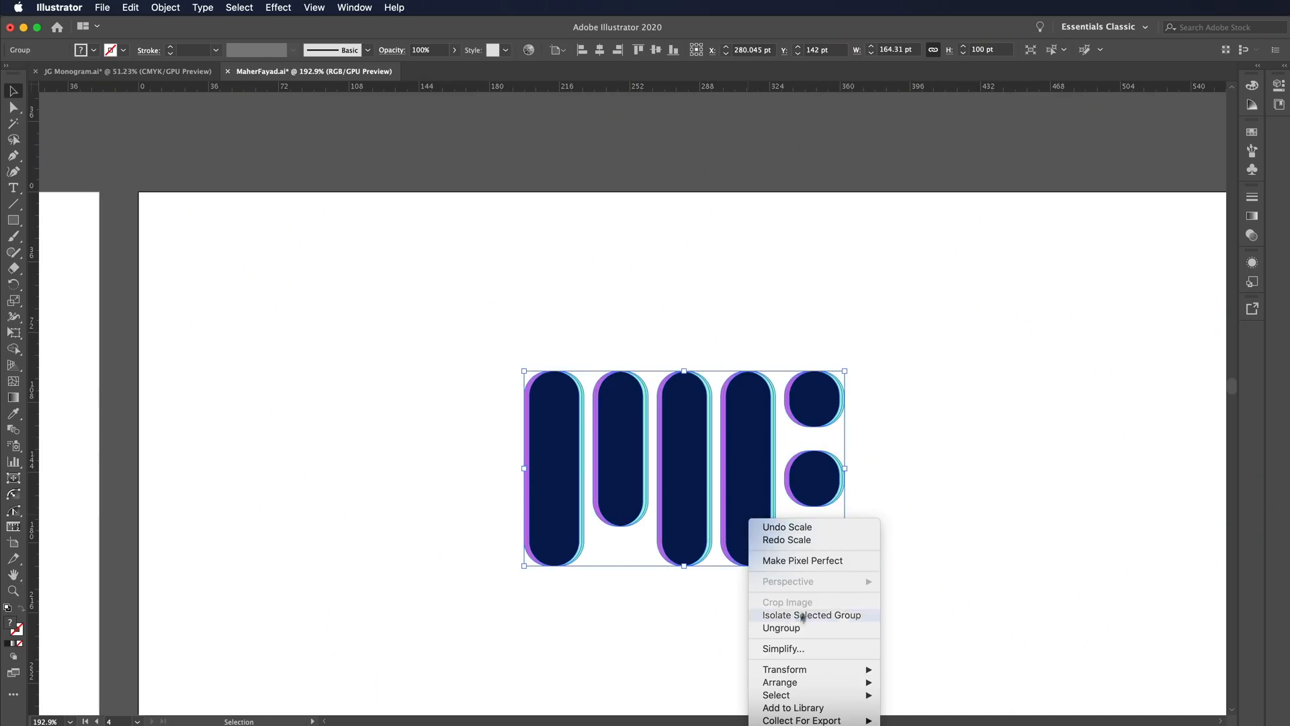
{"action": "left_click", "coordinate": [927, 607]}
{"action": "left_click_drag", "start_coordinate": [758, 381], "coordinate": [756, 380]}
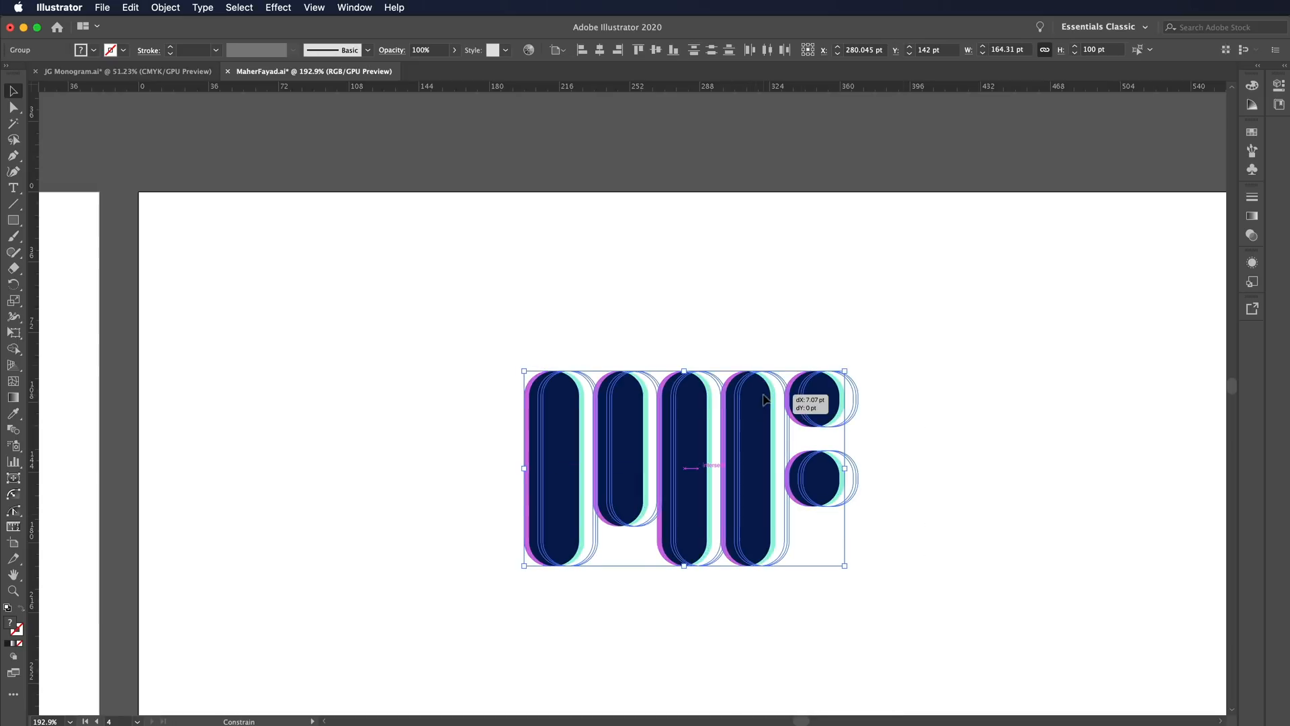
{"action": "right_click", "coordinate": [766, 399]}
{"action": "left_click", "coordinate": [793, 518]}
{"action": "left_click_drag", "start_coordinate": [871, 349], "coordinate": [770, 508]}
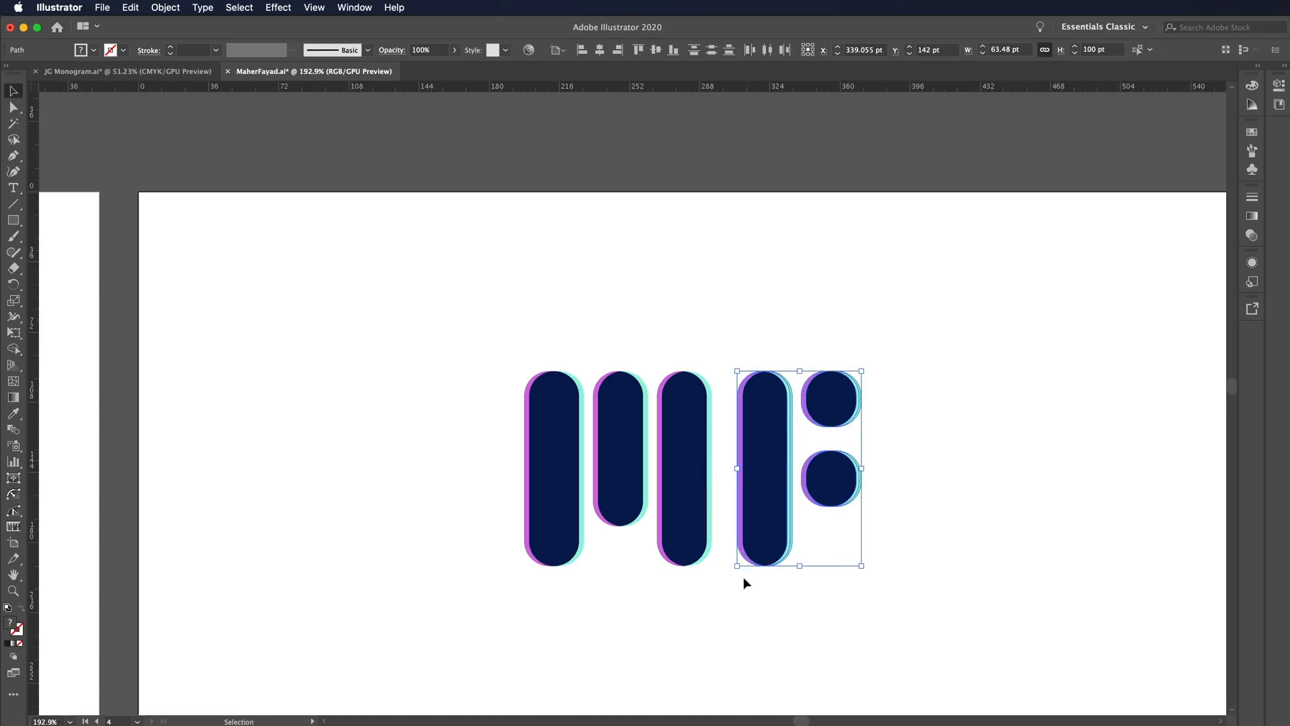
{"action": "left_click", "coordinate": [740, 582]}
- Group the respaced coloured monogram, scale it down to about 158 by 91 pt and centre it horizontally on the artboard
{"action": "key", "text": "z"}
{"action": "left_click_drag", "start_coordinate": [740, 582], "coordinate": [654, 512]}
{"action": "left_click_drag", "start_coordinate": [500, 622], "coordinate": [808, 447]}
{"action": "key", "text": "super+g"}
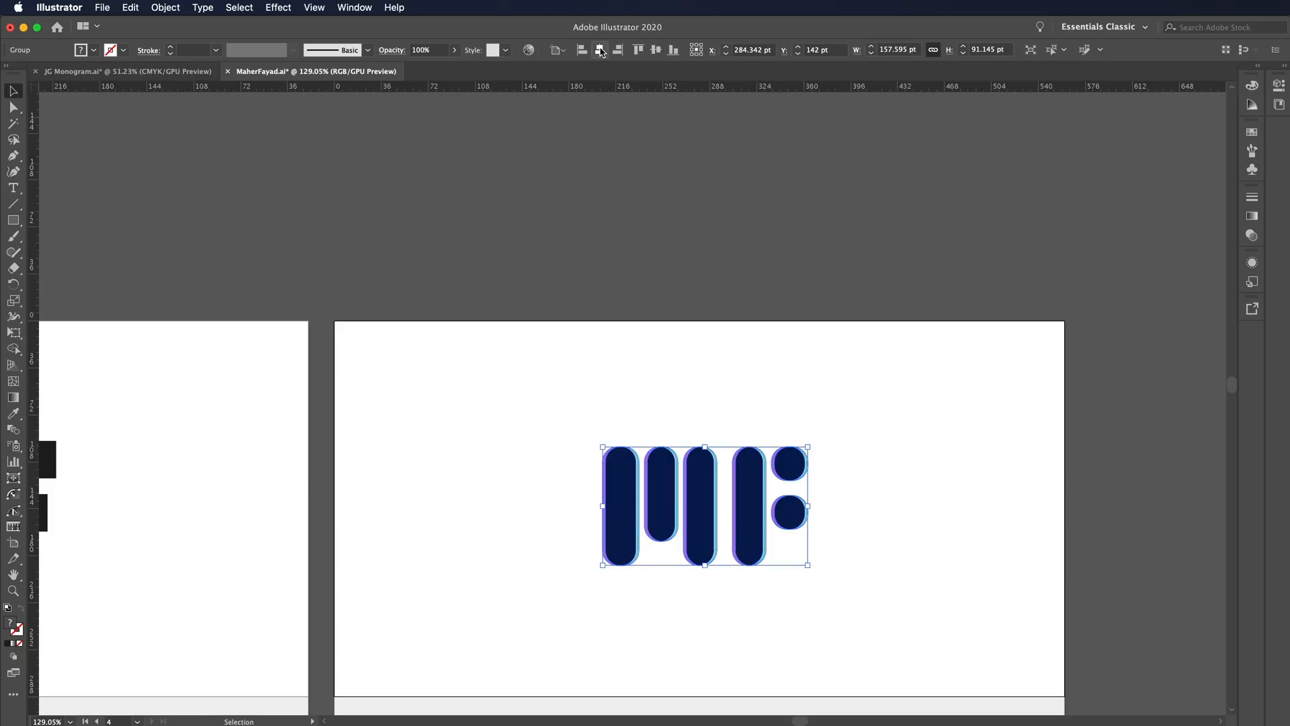
{"action": "left_click", "coordinate": [600, 50]}
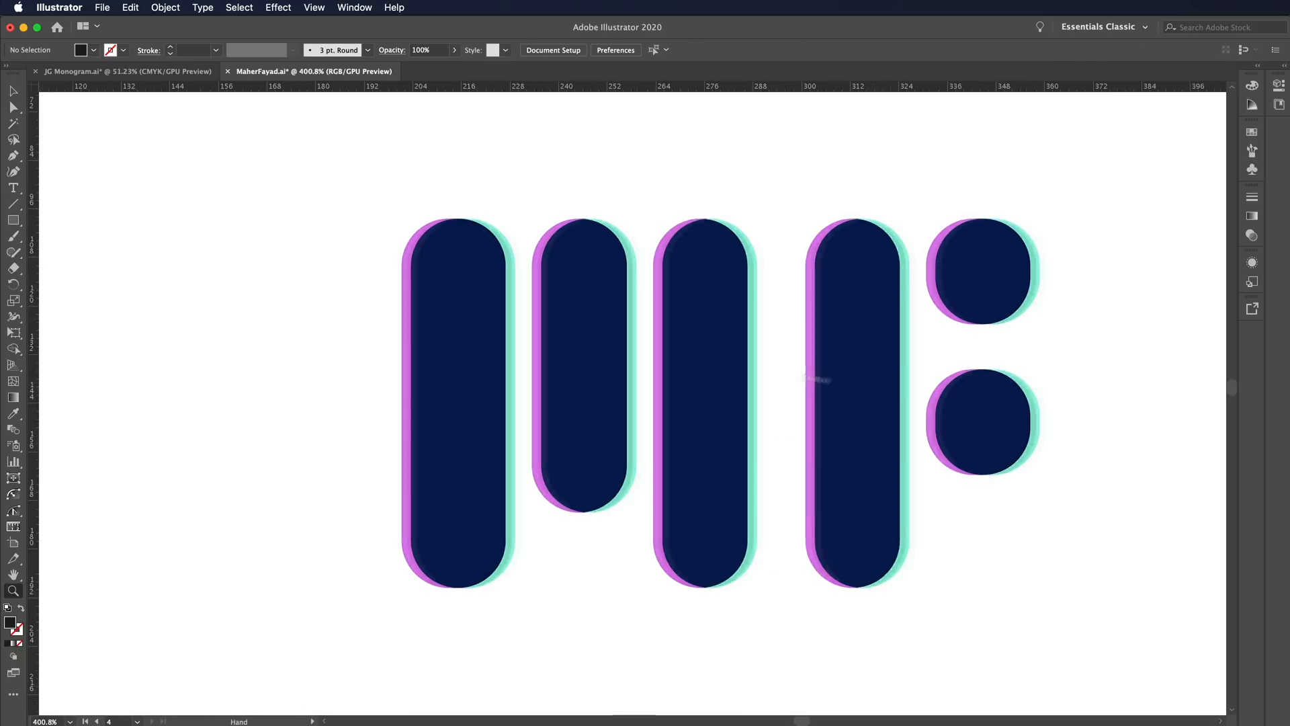
- Ungroup the coloured monogram and duplicate the F's navy stem into the empty space beside it
{"action": "left_click_drag", "start_coordinate": [873, 377], "coordinate": [692, 361]}
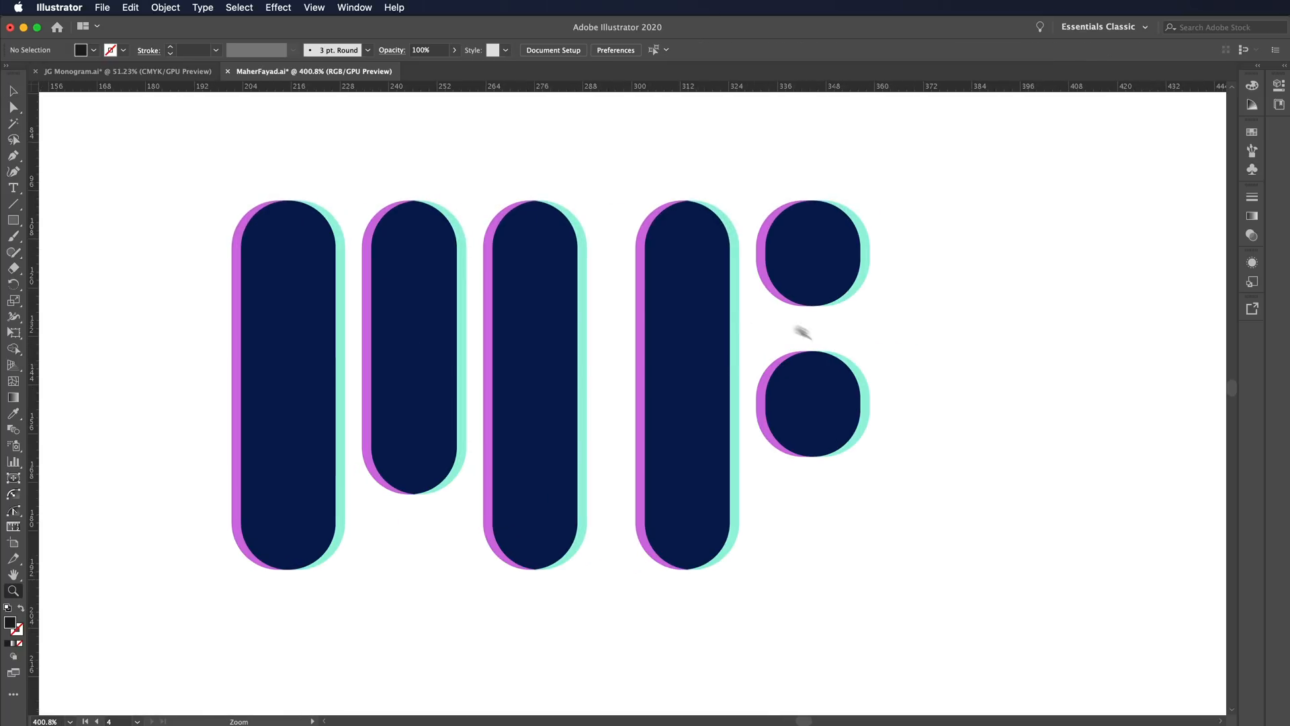
{"action": "left_click", "coordinate": [793, 289]}
{"action": "right_click", "coordinate": [805, 291]}
{"action": "left_click", "coordinate": [864, 430]}
{"action": "left_click", "coordinate": [921, 351]}
{"action": "left_click_drag", "start_coordinate": [827, 273], "coordinate": [999, 287]}
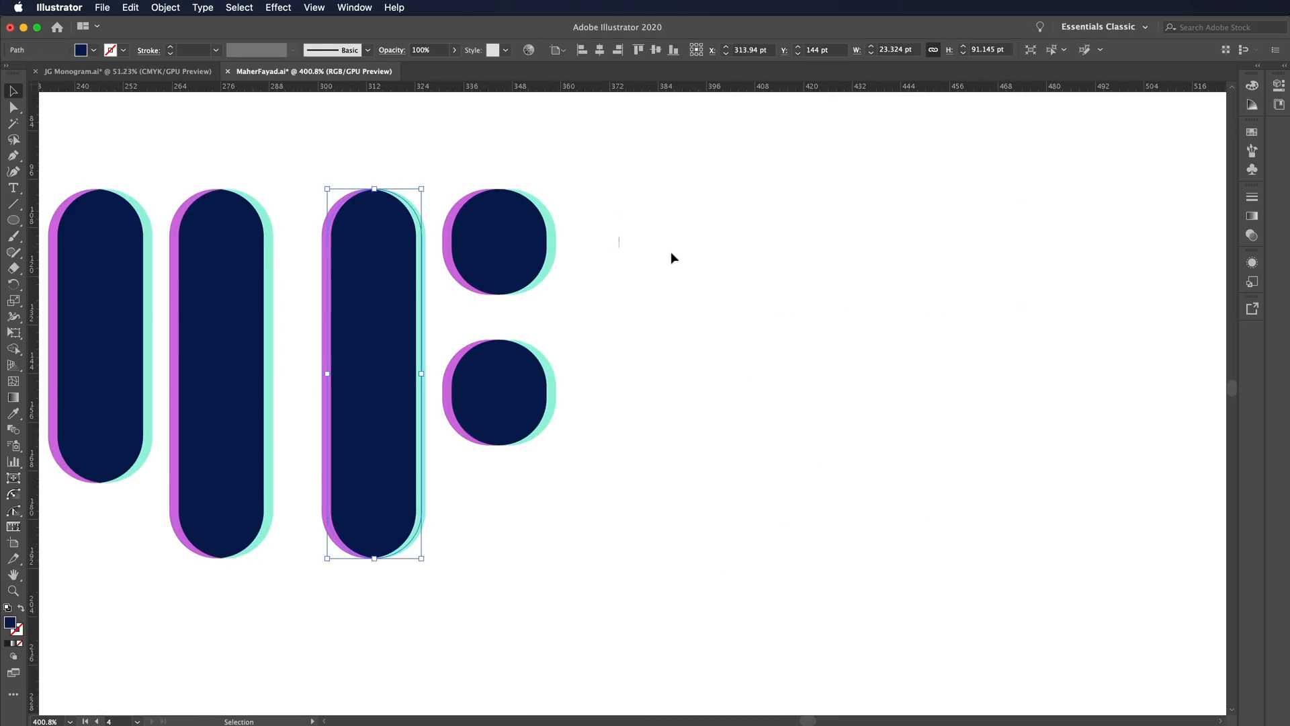
{"action": "left_click", "coordinate": [670, 252]}
{"action": "left_click_drag", "start_coordinate": [778, 282], "coordinate": [769, 282]}
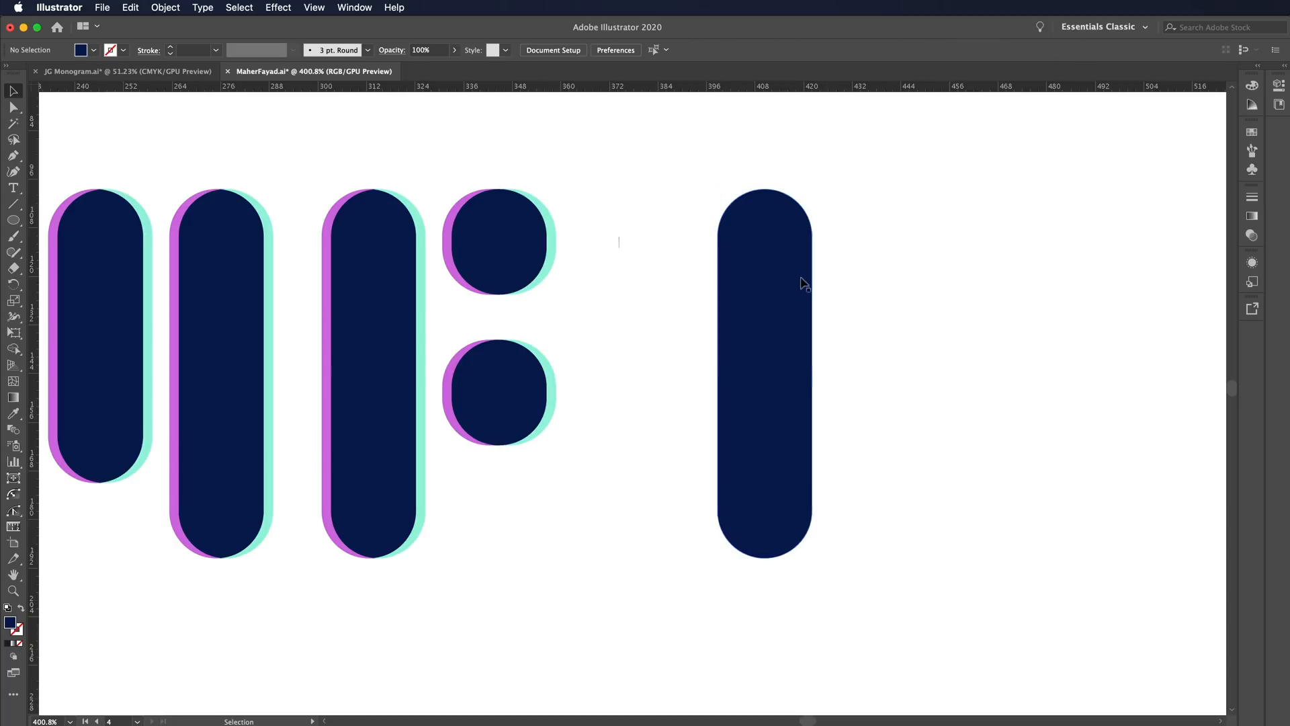
{"action": "left_click_drag", "start_coordinate": [647, 263], "coordinate": [881, 250]}
- Draw a circle about 16.5 pt wide over the duplicated stem and align it with the stem's top
{"action": "key", "text": "a"}
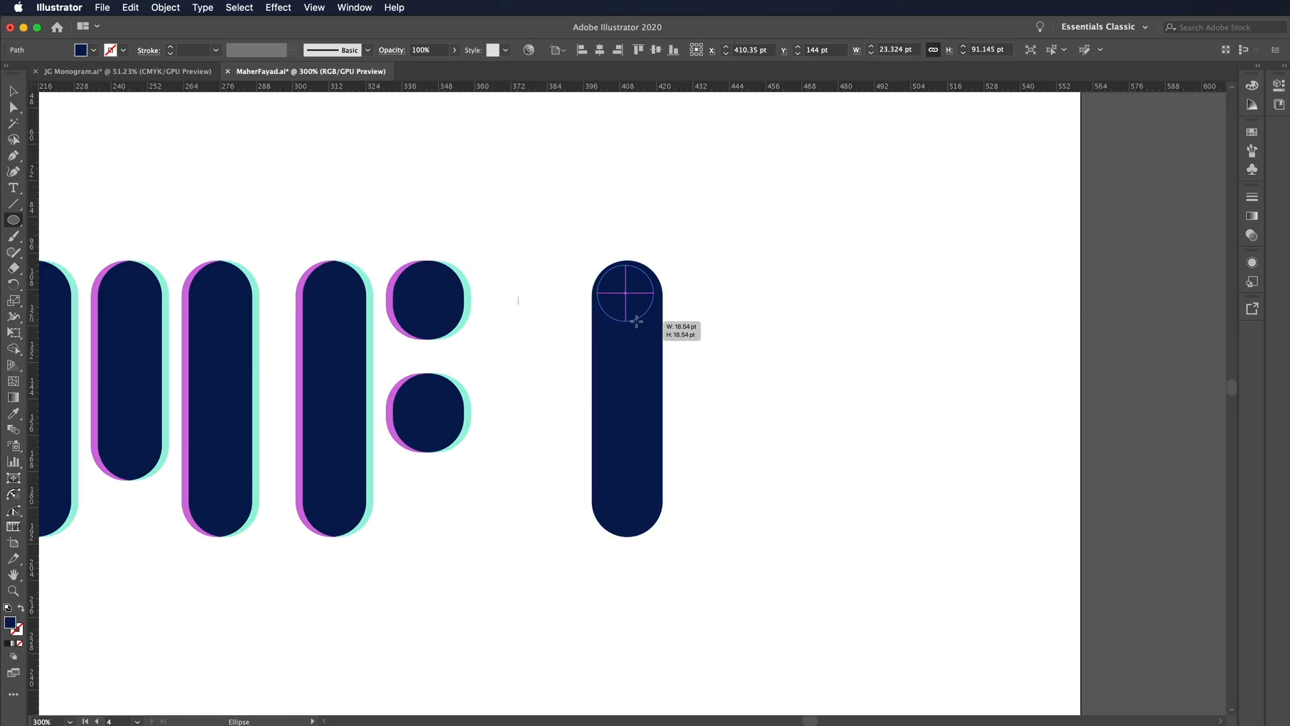
{"action": "mouse_move", "coordinate": [636, 320]}
{"action": "left_mouse_down"}
{"action": "mouse_move", "coordinate": [616, 301]}
{"action": "mouse_move", "coordinate": [629, 320]}
{"action": "left_mouse_up"}
{"action": "scroll", "coordinate": [629, 316], "scroll_direction": "up", "scroll_amount": 3}
{"action": "left_click_drag", "start_coordinate": [718, 204], "coordinate": [689, 252]}
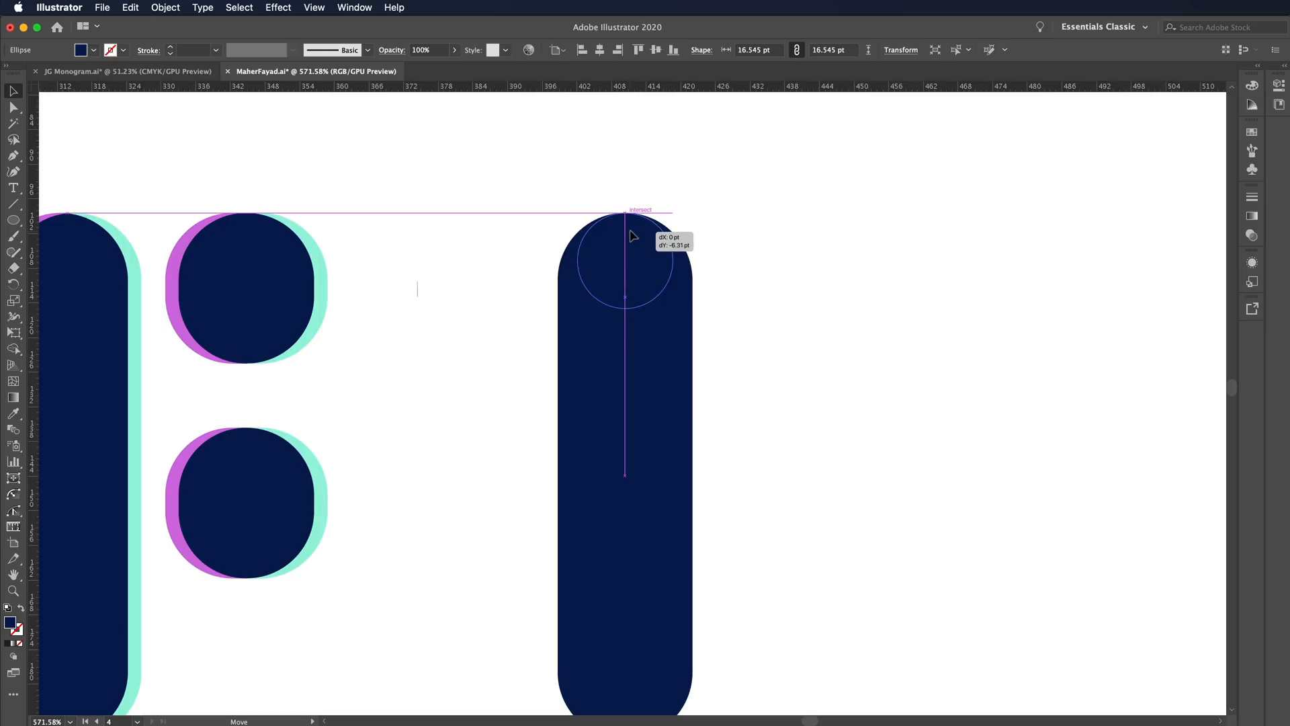
- Match the circle to the stem's width and place two stacked circles beside the stem as the F's arms
{"action": "left_click_drag", "start_coordinate": [625, 328], "coordinate": [818, 477]}
{"action": "left_click", "coordinate": [818, 368]}
{"action": "left_click_drag", "start_coordinate": [905, 247], "coordinate": [614, 487]}
{"action": "scroll", "coordinate": [625, 484], "scroll_direction": "down", "scroll_amount": 1}
{"action": "left_click", "coordinate": [1011, 425]}
- Offset copies of both navy circles to the right, fill them with the monogram's mint green and send them to the back
{"action": "left_click_drag", "start_coordinate": [847, 268], "coordinate": [865, 269]}
{"action": "left_click_drag", "start_coordinate": [855, 394], "coordinate": [847, 369]}
{"action": "key", "text": "super+z"}
{"action": "key", "text": "super+z"}
{"action": "left_click", "coordinate": [821, 369], "text": "shift"}
{"action": "key", "text": "i"}
{"action": "left_click", "coordinate": [345, 438]}
{"action": "key", "text": "super+shift+bracketleft"}
- Offset copies of both circles to the left, fill them with the monogram's pink-purple and send them to the back
{"action": "key", "text": "v"}
{"action": "left_click", "coordinate": [922, 398]}
{"action": "left_click", "coordinate": [886, 398]}
{"action": "left_click", "coordinate": [904, 259], "text": "shift"}
{"action": "left_click_drag", "start_coordinate": [904, 259], "coordinate": [818, 259]}
{"action": "key", "text": "super+shift+bracketleft"}
{"action": "key", "text": "i"}
{"action": "left_click", "coordinate": [192, 269]}
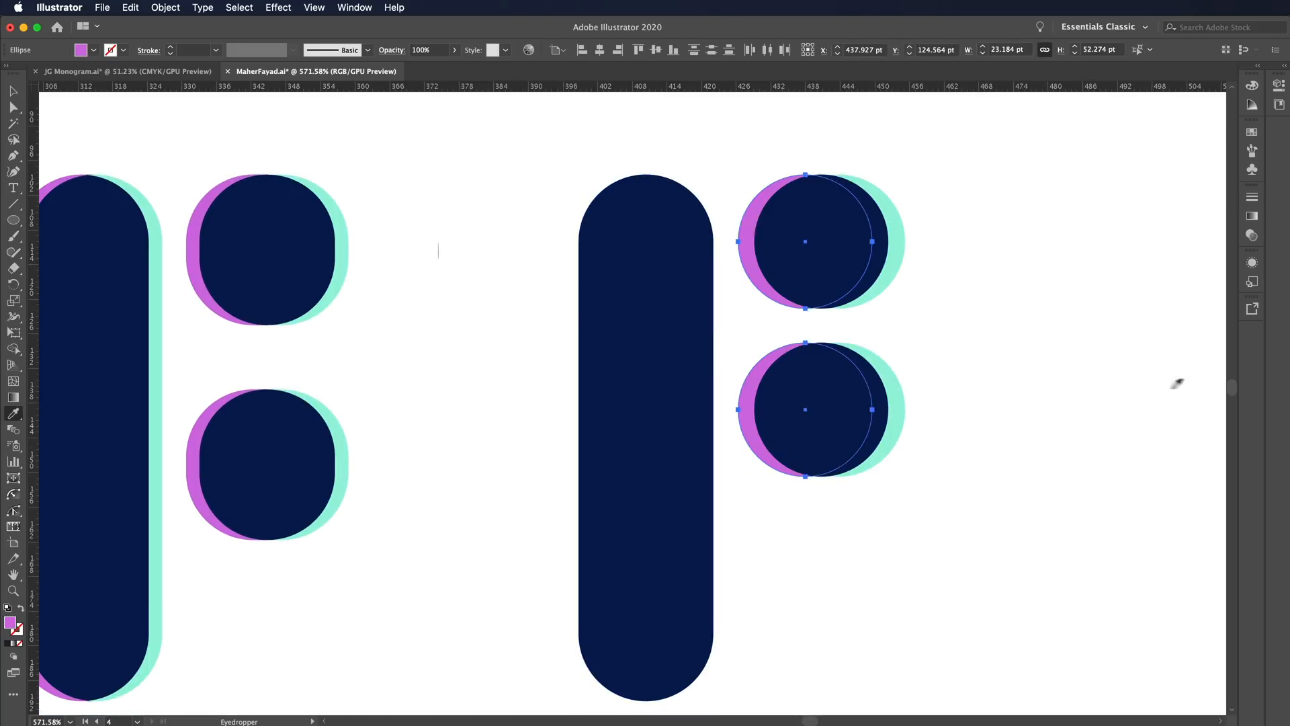
- Offset a copy of the duplicated stem to the right, fill it with the mint green and send it to the back
{"action": "key", "text": "v"}
{"action": "scroll", "coordinate": [769, 348], "scroll_direction": "left", "scroll_amount": 3}
{"action": "left_click_drag", "start_coordinate": [769, 349], "coordinate": [783, 349]}
{"action": "key", "text": "i"}
{"action": "left_click", "coordinate": [1003, 193]}
{"action": "key", "text": "super+shift+bracketleft"}
- Offset a copy of the duplicated stem to the left, fill it with the pink-purple and send it to the back
{"action": "mouse_move", "coordinate": [744, 271]}
{"action": "left_mouse_down"}
{"action": "mouse_move", "coordinate": [712, 271]}
{"action": "mouse_move", "coordinate": [729, 271]}
{"action": "left_mouse_up"}
{"action": "left_click", "coordinate": [856, 214]}
{"action": "key", "text": "super+shift+bracketleft"}
{"action": "key", "text": "v"}
{"action": "left_click", "coordinate": [1002, 215]}
{"action": "key", "text": "z"}
{"action": "key", "text": "super+z"}
{"action": "key", "text": "Right"}
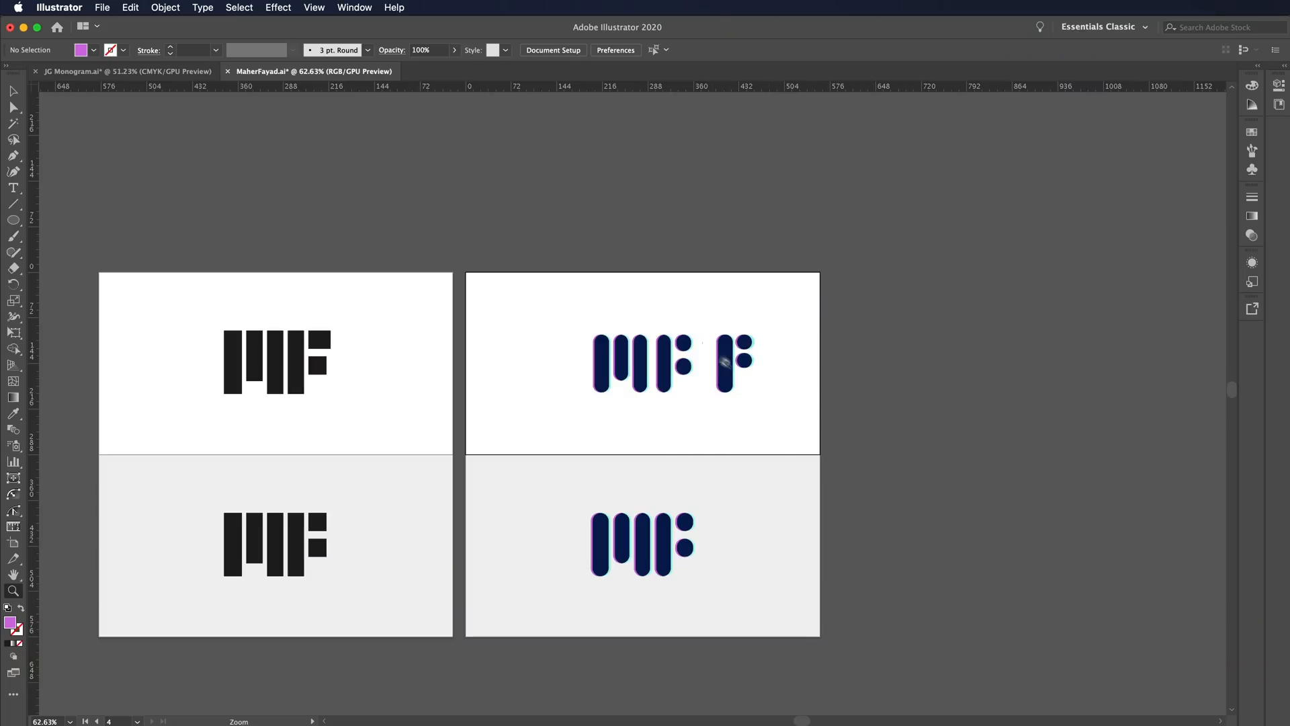
- Compare the redrawn F with the original rounded monogram on the grey artboard
{"action": "left_click_drag", "start_coordinate": [725, 363], "coordinate": [1098, 452]}
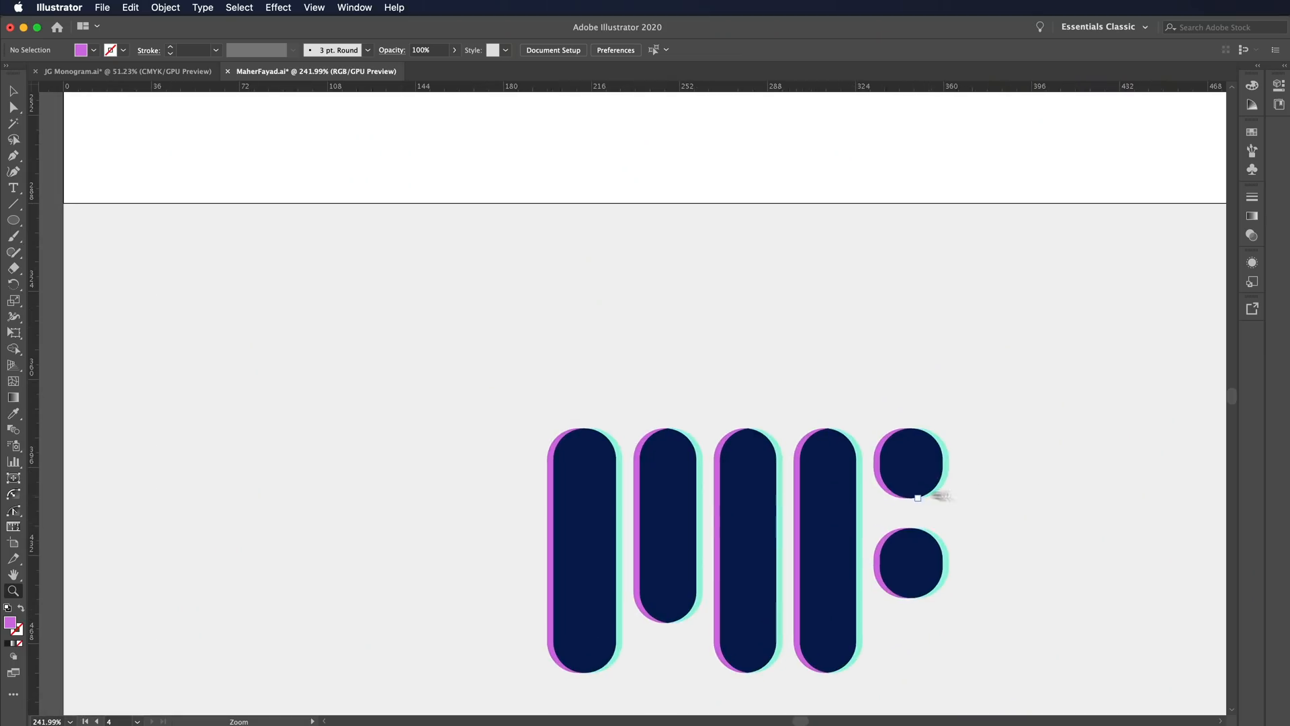
{"action": "left_click", "coordinate": [407, 474], "text": "alt"}
{"action": "left_click", "coordinate": [407, 475], "text": "alt"}
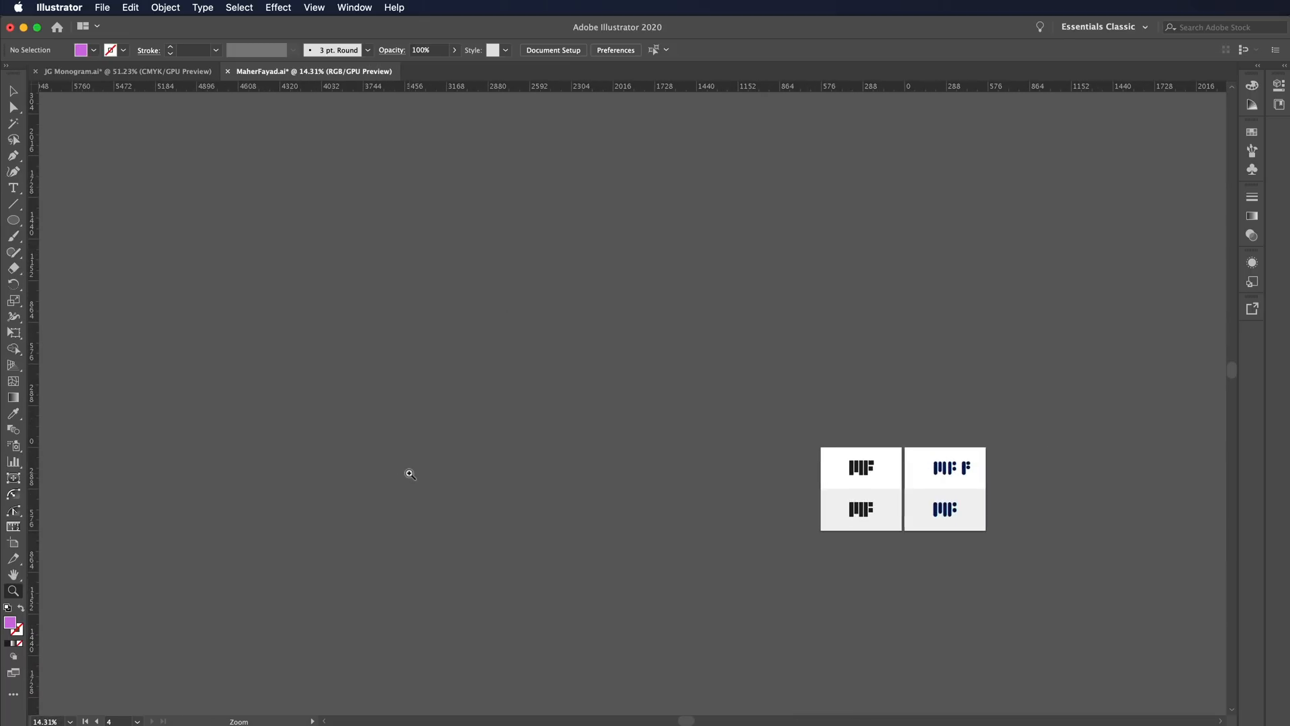
{"action": "left_click_drag", "start_coordinate": [410, 475], "coordinate": [576, 492]}
{"action": "left_click_drag", "start_coordinate": [837, 542], "coordinate": [627, 485]}
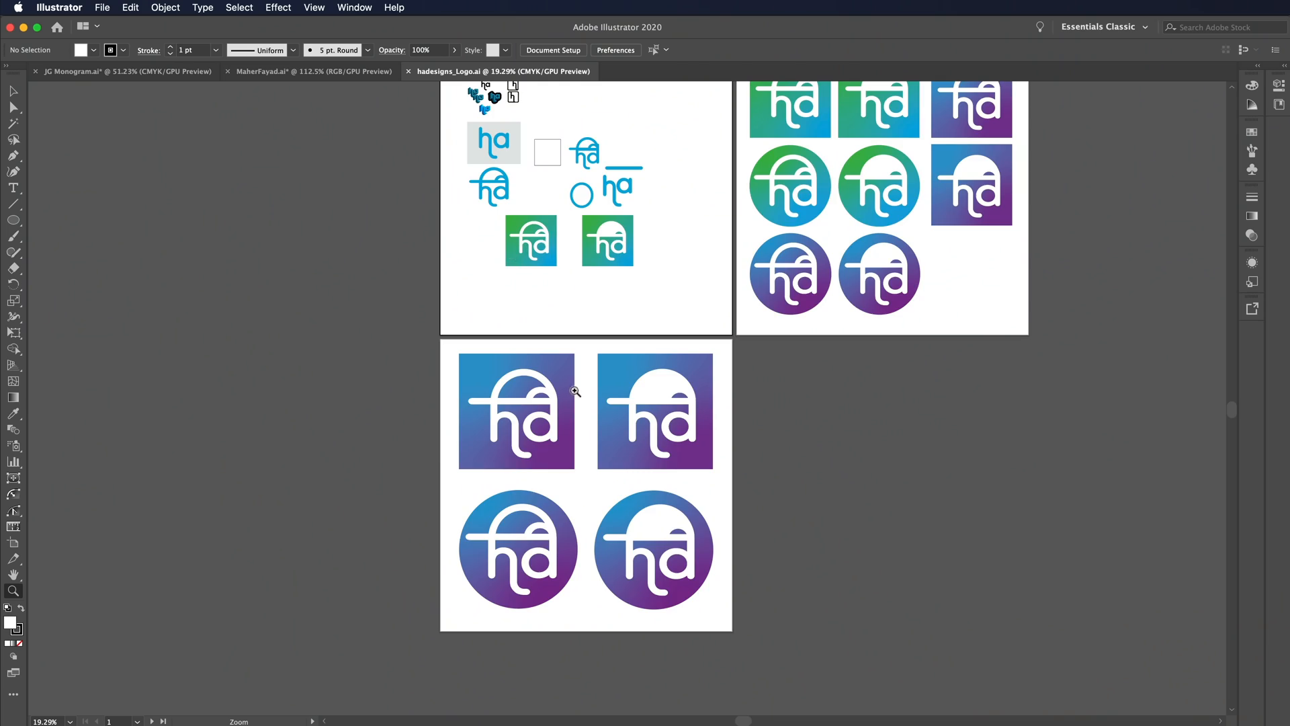
- Examine the ha logo drafts and gradient variants across the artboards of hadesigns_Logo.ai
{"action": "left_click_drag", "start_coordinate": [575, 391], "coordinate": [764, 357]}
{"action": "left_click_drag", "start_coordinate": [630, 101], "coordinate": [683, 605]}
{"action": "left_click_drag", "start_coordinate": [622, 459], "coordinate": [759, 724]}
{"action": "left_click_drag", "start_coordinate": [579, 442], "coordinate": [798, 361]}
{"action": "left_click_drag", "start_coordinate": [694, 439], "coordinate": [574, 441]}
{"action": "left_click_drag", "start_coordinate": [679, 583], "coordinate": [597, 365]}
{"action": "mouse_move", "coordinate": [579, 466]}
{"action": "left_mouse_down"}
{"action": "mouse_move", "coordinate": [553, 402]}
{"action": "mouse_move", "coordinate": [498, 346]}
{"action": "left_mouse_up"}
{"action": "left_click_drag", "start_coordinate": [655, 474], "coordinate": [458, 430]}
{"action": "left_click_drag", "start_coordinate": [725, 528], "coordinate": [582, 401]}
- Inspect the blue ha lettering and its construction shapes on the first artboard
{"action": "key", "text": "v"}
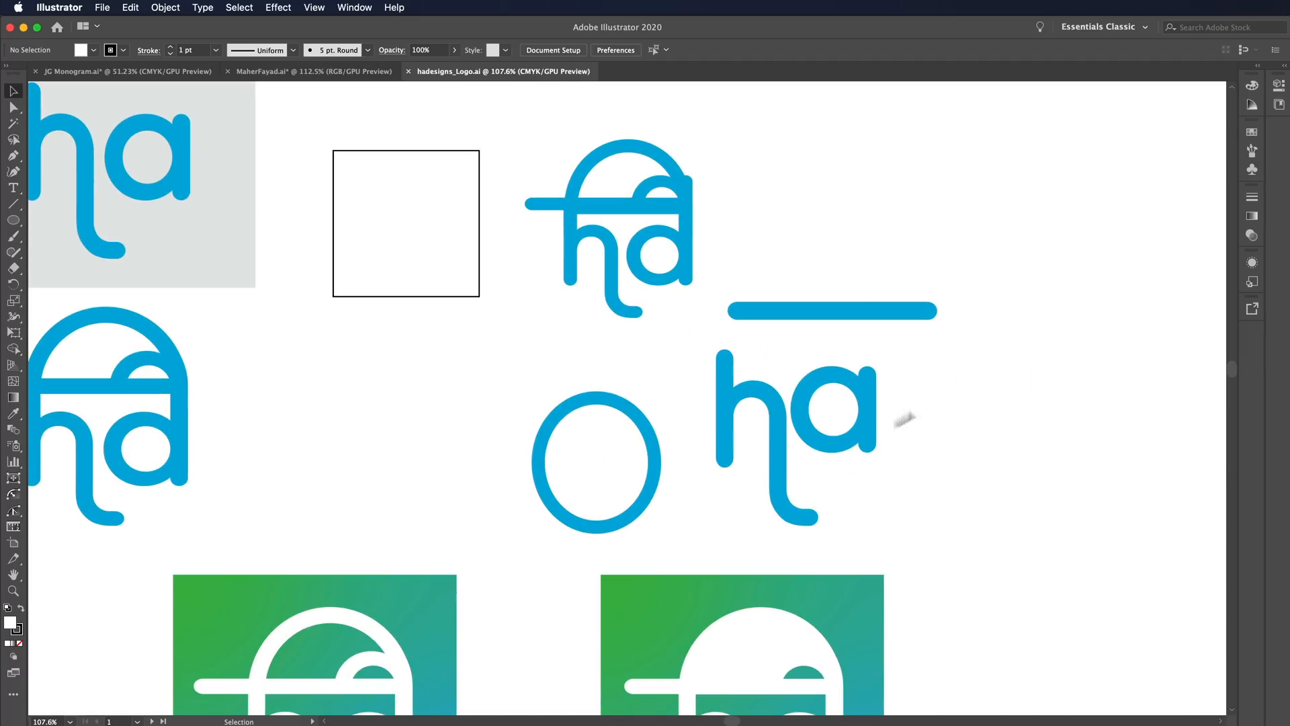
{"action": "left_click", "coordinate": [788, 432]}
{"action": "left_click", "coordinate": [942, 506]}
{"action": "key", "text": "z"}
{"action": "left_click_drag", "start_coordinate": [807, 477], "coordinate": [706, 538]}
{"action": "left_click_drag", "start_coordinate": [761, 608], "coordinate": [751, 439]}
{"action": "left_click_drag", "start_coordinate": [578, 452], "coordinate": [788, 449]}
- Inspect the joins and arches of the white ha mark on the green gradient square
{"action": "key", "text": "v"}
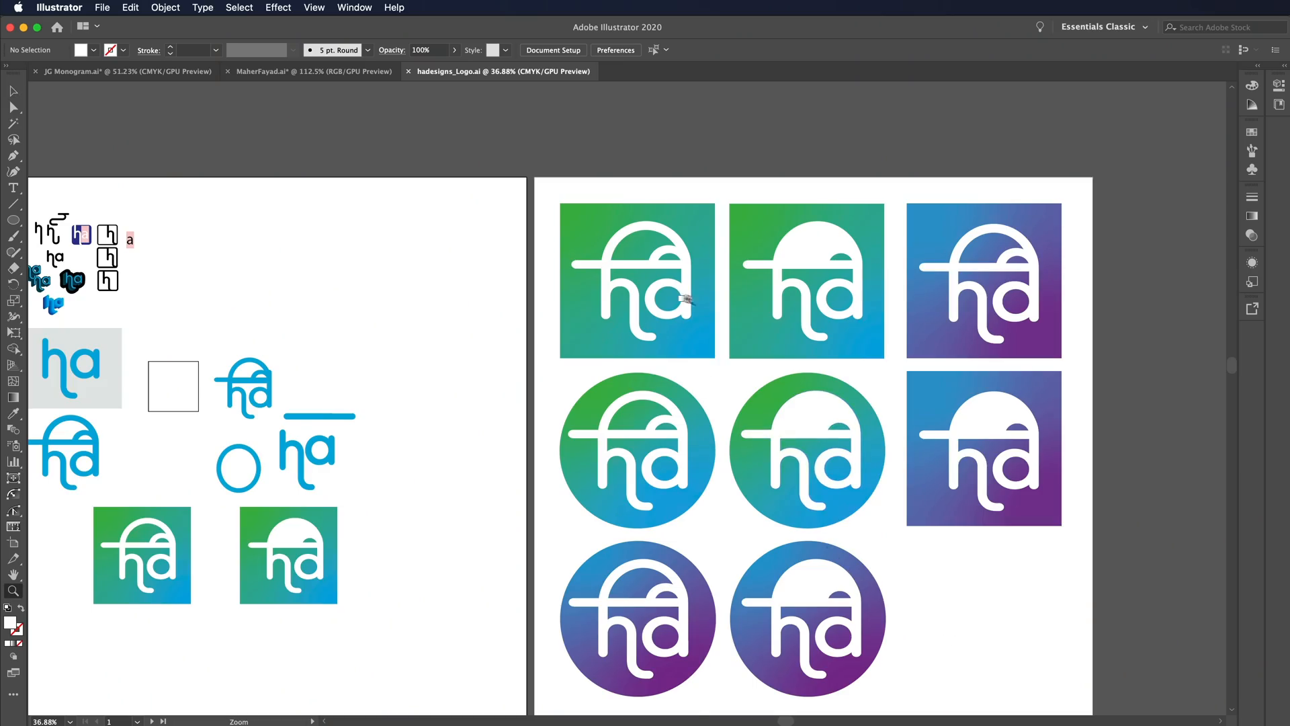
{"action": "left_click_drag", "start_coordinate": [685, 298], "coordinate": [796, 424]}
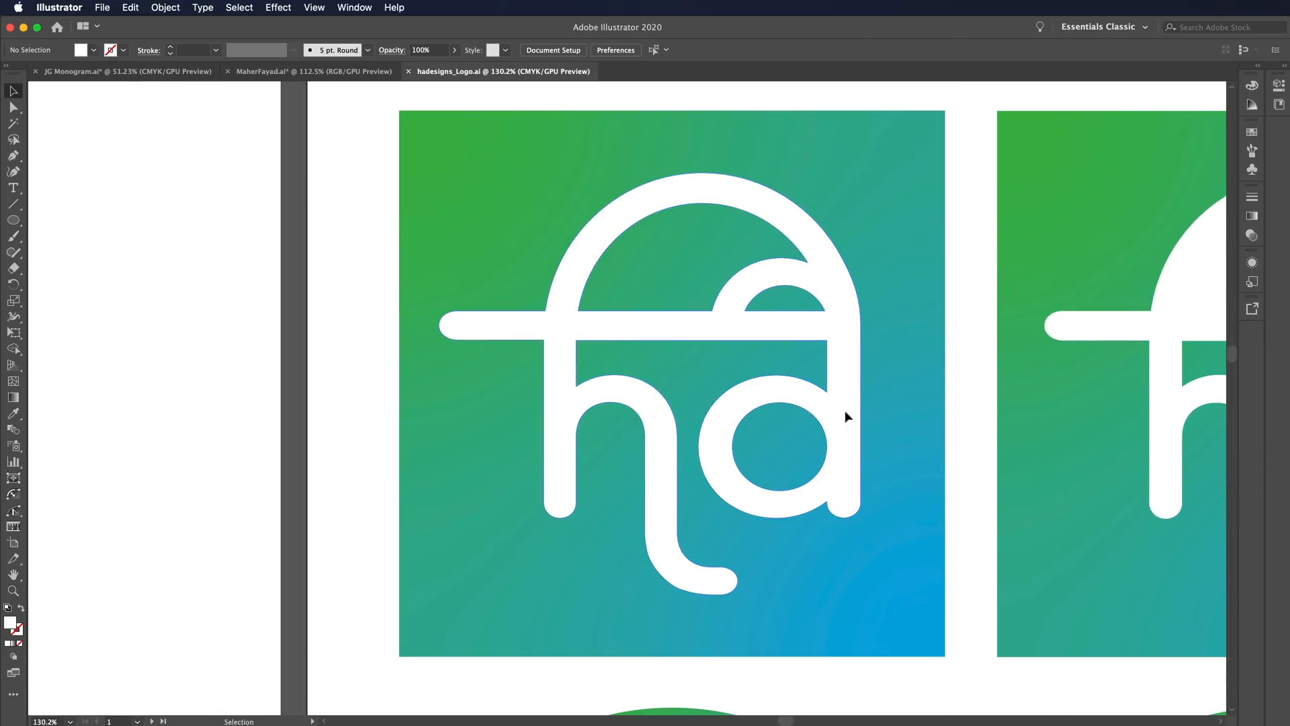
{"action": "left_click_drag", "start_coordinate": [834, 404], "coordinate": [392, 455]}
{"action": "key", "text": "super+z"}
{"action": "left_click_drag", "start_coordinate": [747, 412], "coordinate": [14, 457]}
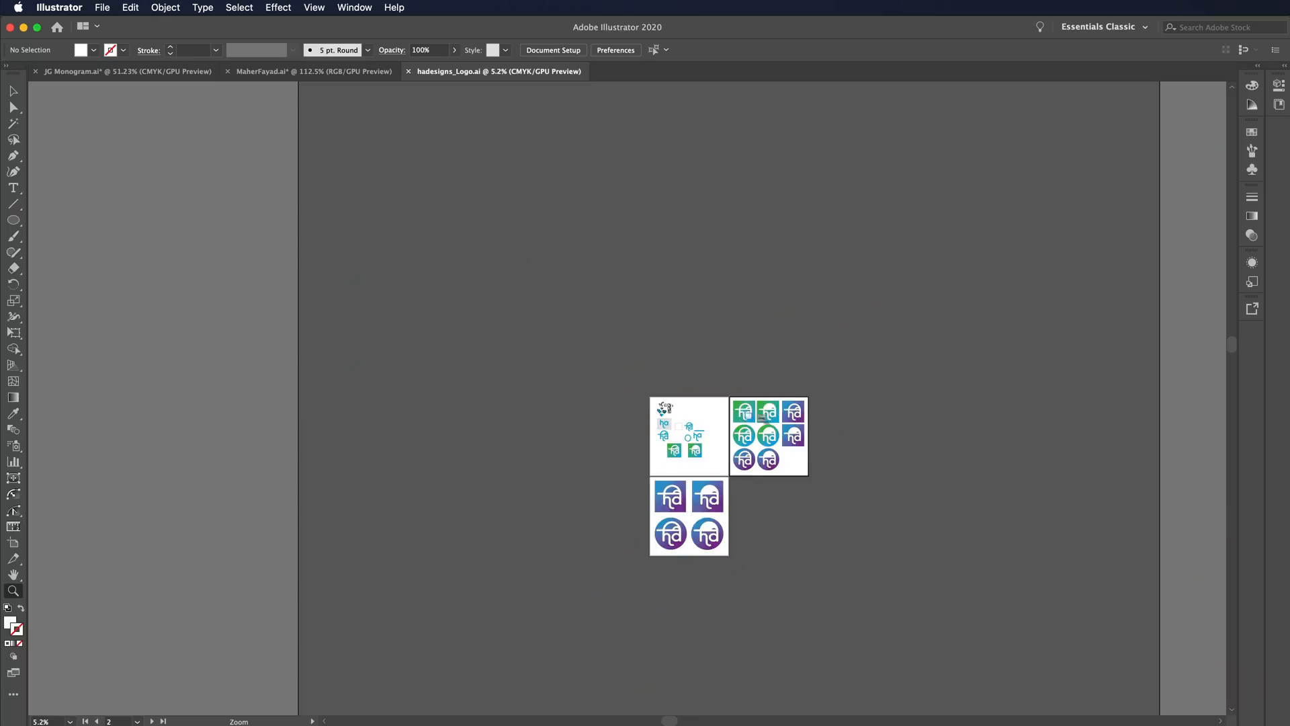
- Examine the ha marks on the large purple-blue square and circle versions on the third artboard
{"action": "left_click", "coordinate": [1052, 454]}
{"action": "left_click_drag", "start_coordinate": [1068, 457], "coordinate": [757, 475]}
{"action": "left_click_drag", "start_coordinate": [862, 538], "coordinate": [768, 464]}
{"action": "left_click_drag", "start_coordinate": [865, 498], "coordinate": [1145, 514]}
{"action": "left_click_drag", "start_coordinate": [953, 498], "coordinate": [834, 579]}
{"action": "left_click_drag", "start_coordinate": [816, 541], "coordinate": [955, 542]}
{"action": "key", "text": "v"}
{"action": "left_click", "coordinate": [781, 499]}
{"action": "left_click", "coordinate": [950, 495]}
{"action": "key", "text": "z"}
{"action": "left_click_drag", "start_coordinate": [810, 446], "coordinate": [931, 447]}
{"action": "key", "text": "a"}
{"action": "left_click", "coordinate": [768, 360]}
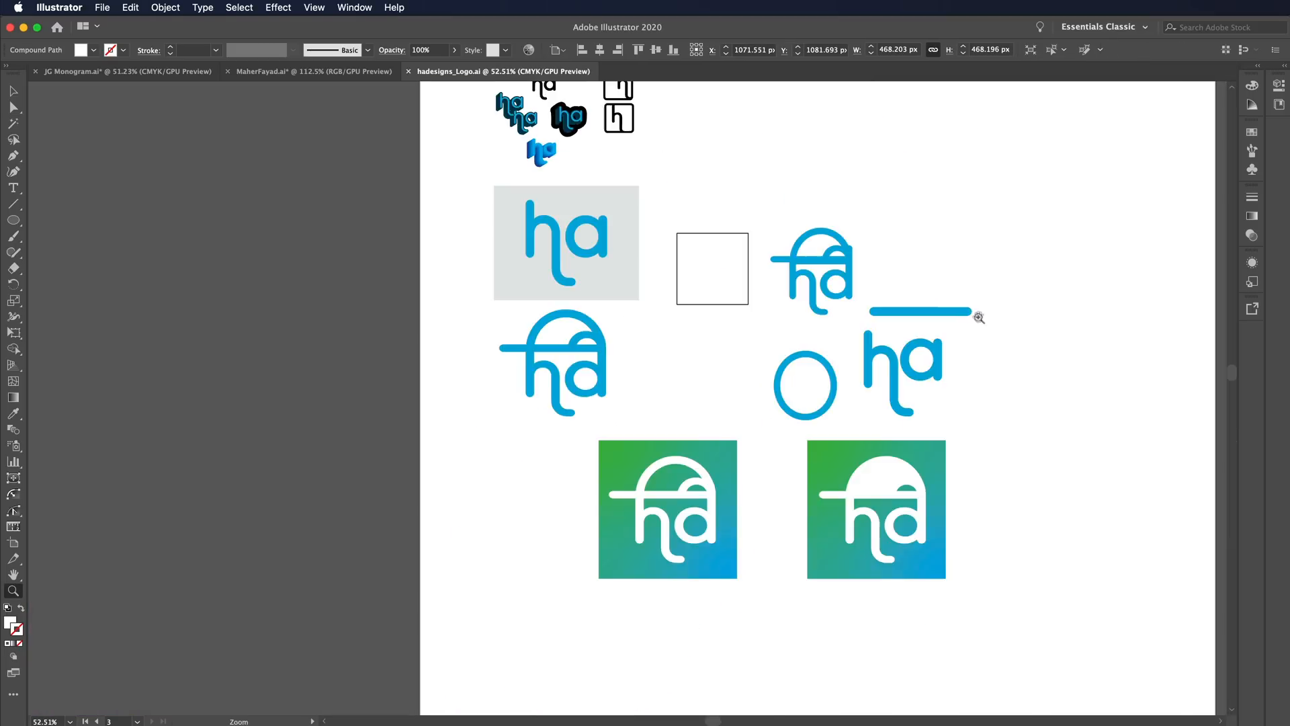
- Shorten the descending tail of the blue h by moving its lower anchor points up
{"action": "left_click_drag", "start_coordinate": [986, 320], "coordinate": [978, 412]}
{"action": "key", "text": "v"}
{"action": "left_click", "coordinate": [698, 540]}
{"action": "key", "text": "z"}
{"action": "left_click_drag", "start_coordinate": [695, 544], "coordinate": [804, 526]}
{"action": "key", "text": "a"}
{"action": "left_click_drag", "start_coordinate": [600, 669], "coordinate": [601, 670]}
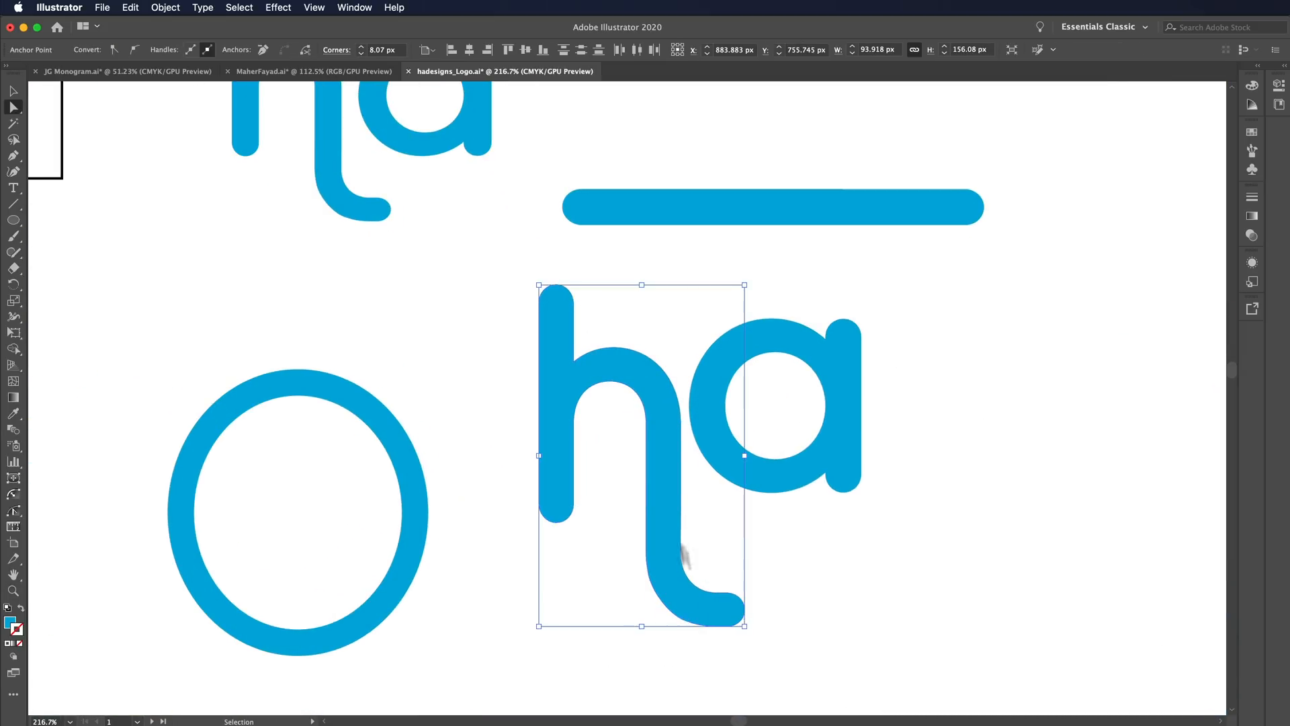
{"action": "mouse_move", "coordinate": [647, 503]}
{"action": "left_mouse_down"}
{"action": "mouse_move", "coordinate": [650, 461]}
{"action": "mouse_move", "coordinate": [647, 490]}
{"action": "left_mouse_up"}
{"action": "key", "text": "v"}
{"action": "left_click", "coordinate": [852, 625]}
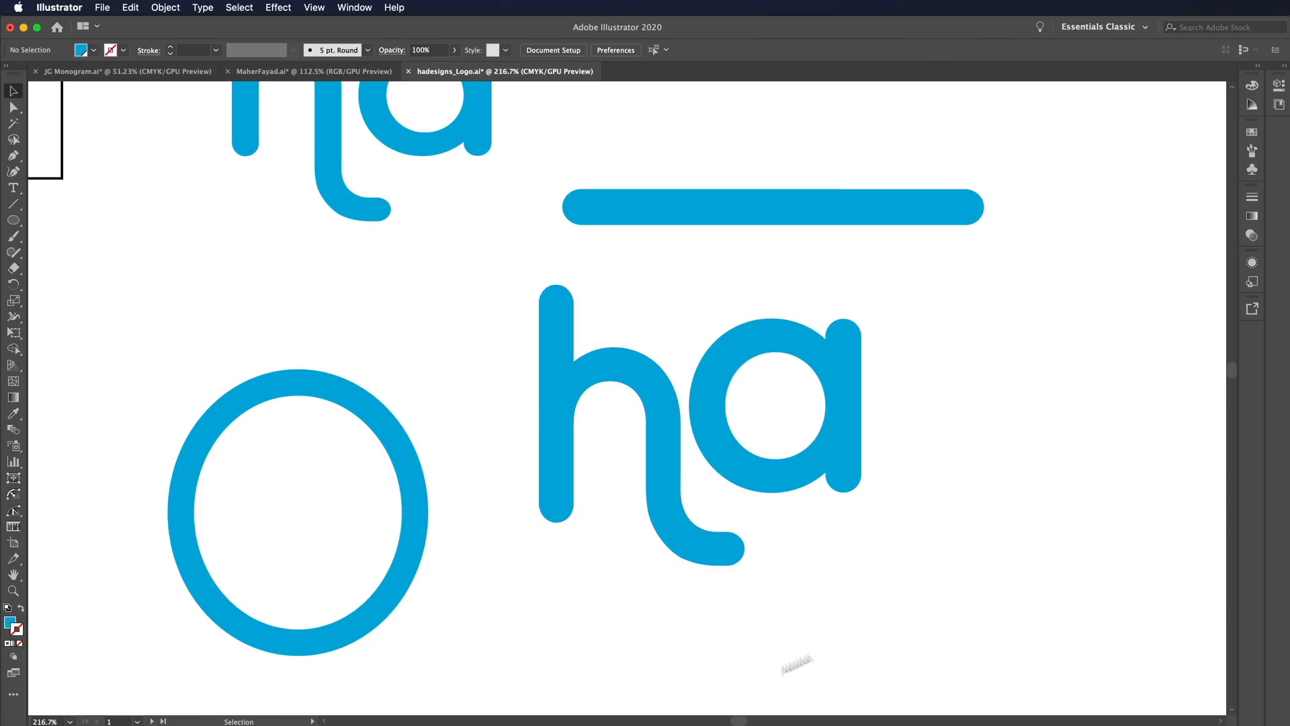
- Move the blue a down so its base lines up with the bottom of the h's stem
{"action": "left_click", "coordinate": [831, 452]}
{"action": "left_click_drag", "start_coordinate": [829, 449], "coordinate": [826, 464]}
{"action": "left_click", "coordinate": [948, 471]}
{"action": "key", "text": "z"}
{"action": "left_click_drag", "start_coordinate": [948, 474], "coordinate": [994, 474]}
- Move the adjusted ha lettering into the empty space to the right, clear of the horizontal bar
{"action": "left_click_drag", "start_coordinate": [418, 552], "coordinate": [604, 540]}
{"action": "key", "text": "v"}
{"action": "left_click_drag", "start_coordinate": [643, 578], "coordinate": [267, 599]}
{"action": "left_click", "coordinate": [576, 620]}
{"action": "key", "text": "z"}
{"action": "left_click_drag", "start_coordinate": [624, 596], "coordinate": [269, 635]}
{"action": "left_click_drag", "start_coordinate": [556, 596], "coordinate": [889, 457]}
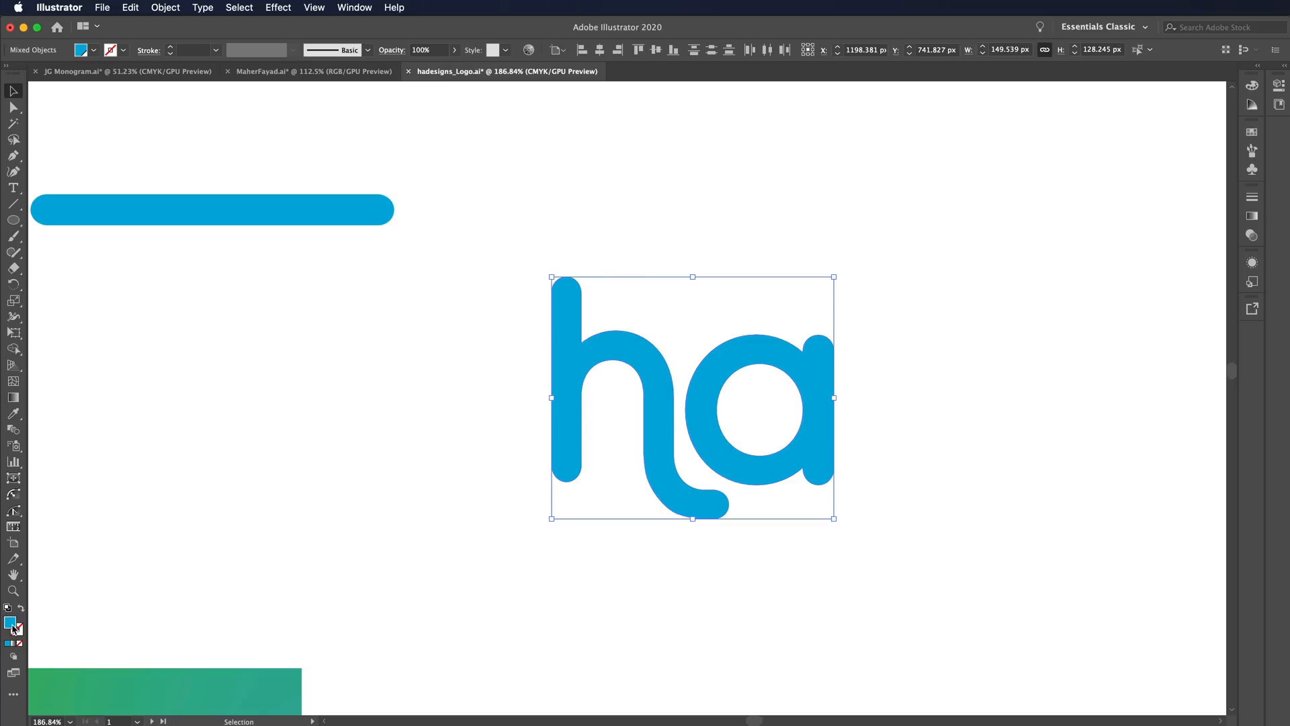
- Fill the adjusted ha lettering with black, 000000
{"action": "double_click", "coordinate": [12, 626]}
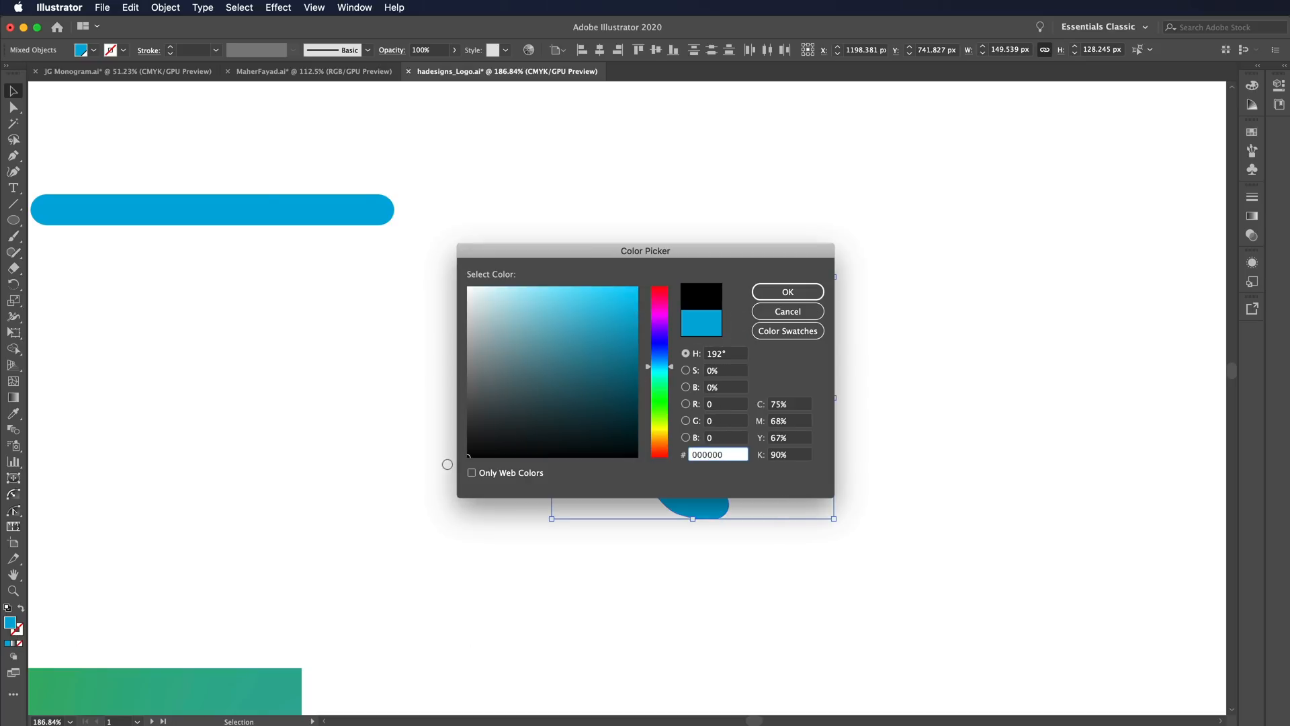
{"action": "left_click", "coordinate": [778, 297]}
{"action": "left_click", "coordinate": [991, 348]}
{"action": "left_click_drag", "start_coordinate": [876, 374], "coordinate": [728, 426]}
{"action": "key", "text": "z"}
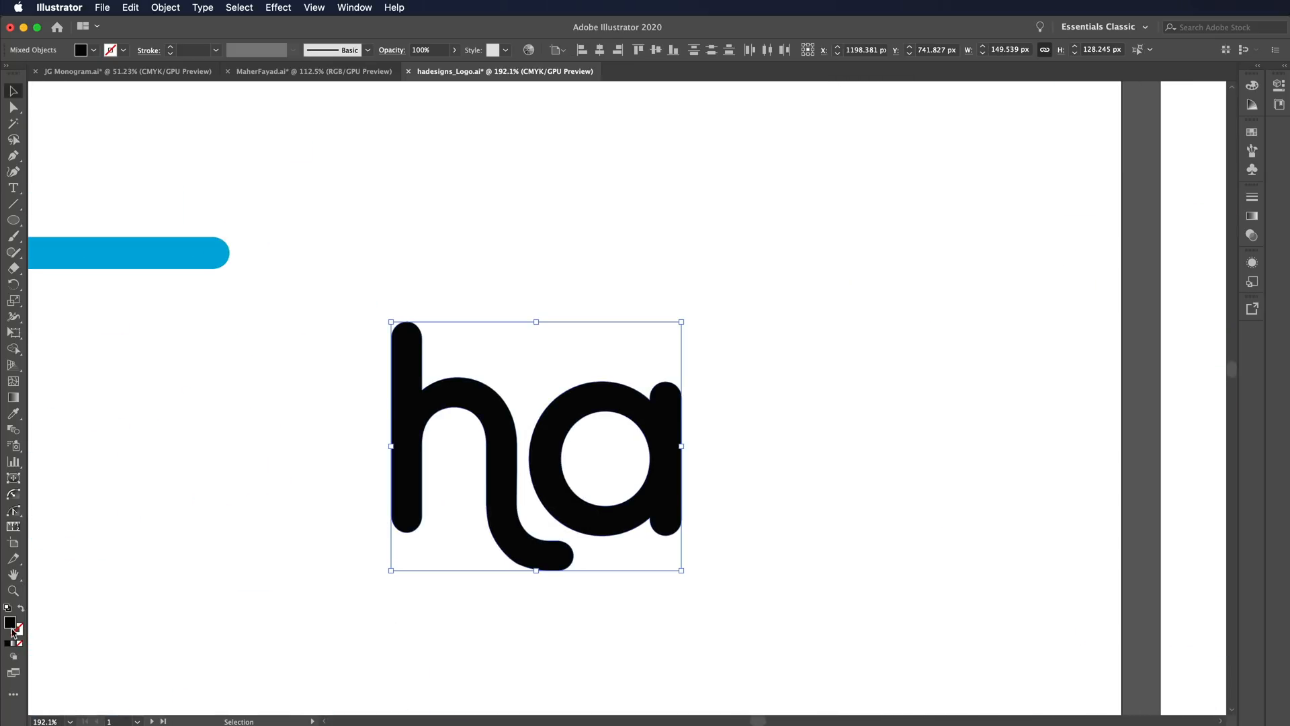
- Recolour the adjusted ha lettering orange-red and view it among the other logo versions
{"action": "double_click", "coordinate": [12, 628]}
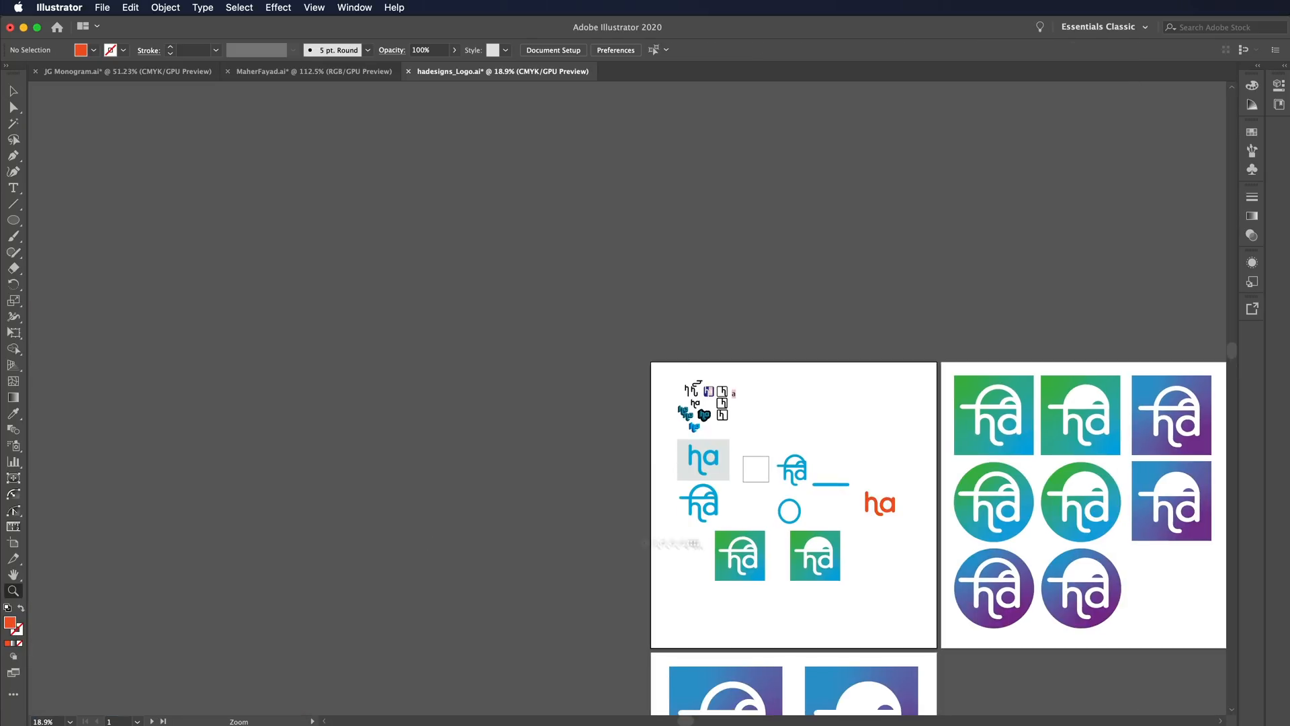
{"action": "left_click_drag", "start_coordinate": [889, 512], "coordinate": [533, 496]}
{"action": "left_click_drag", "start_coordinate": [904, 568], "coordinate": [732, 523]}
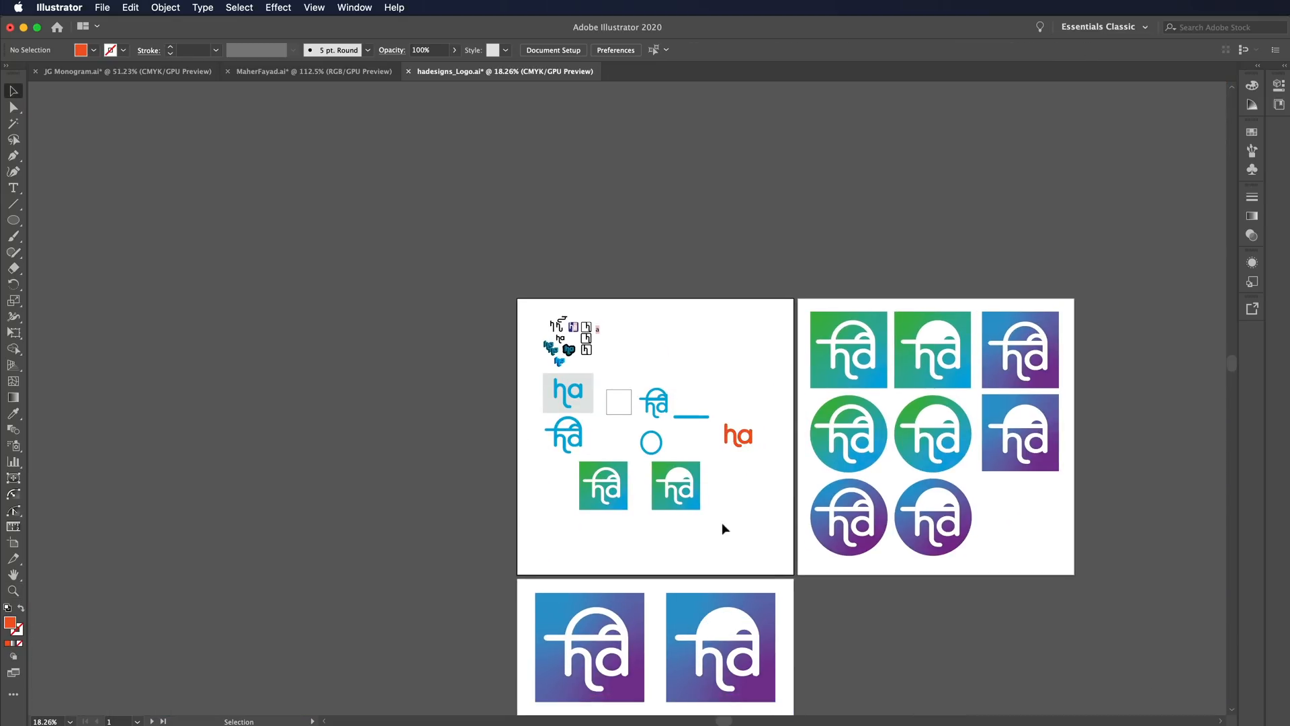